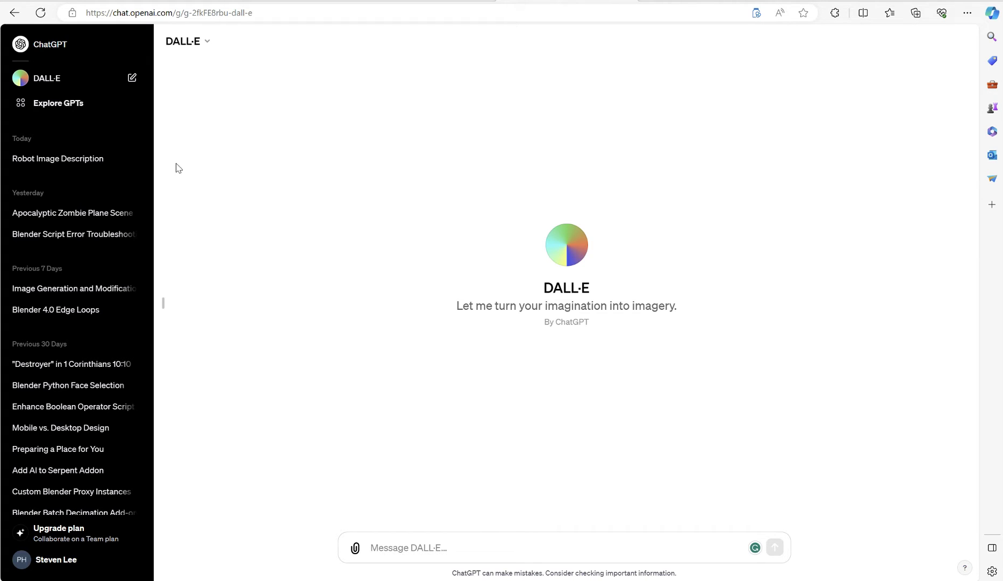
- Highlight the DALL·E tagline and briefly open the DALL·E options list
drag(456, 305, 694, 318)
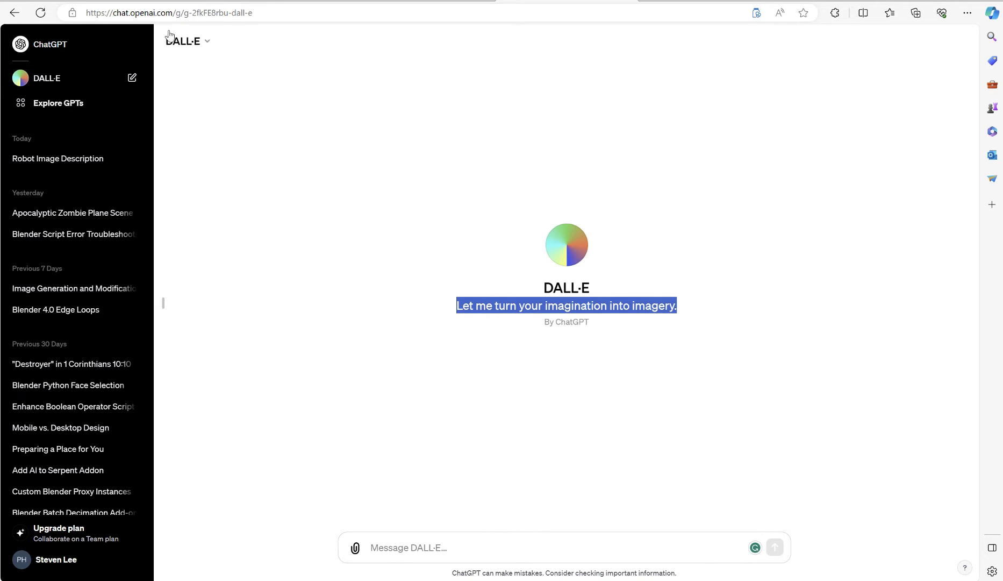
click(198, 47)
click(340, 189)
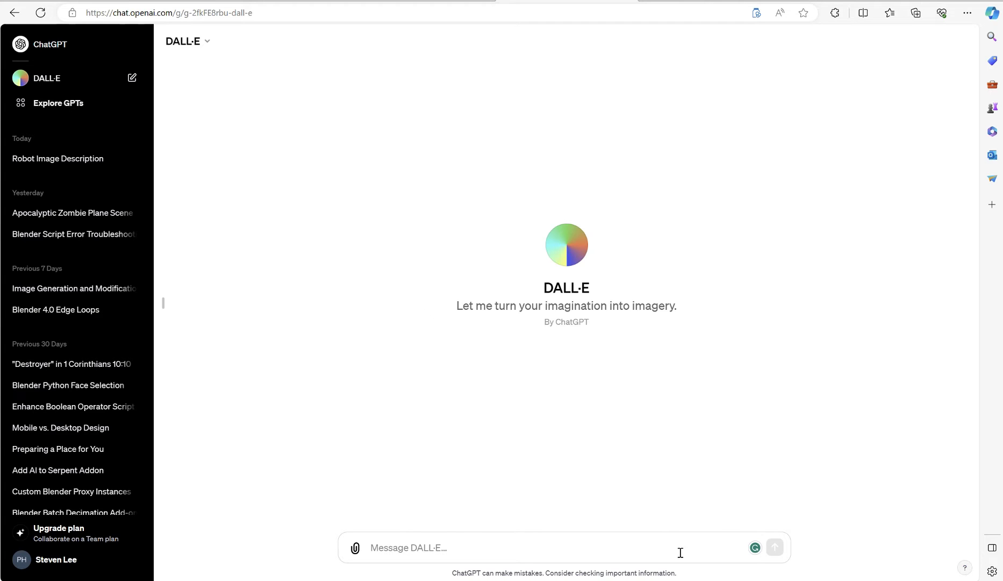
- Bring up the Blender robot render, then return to the ChatGPT browser window
click(714, 552)
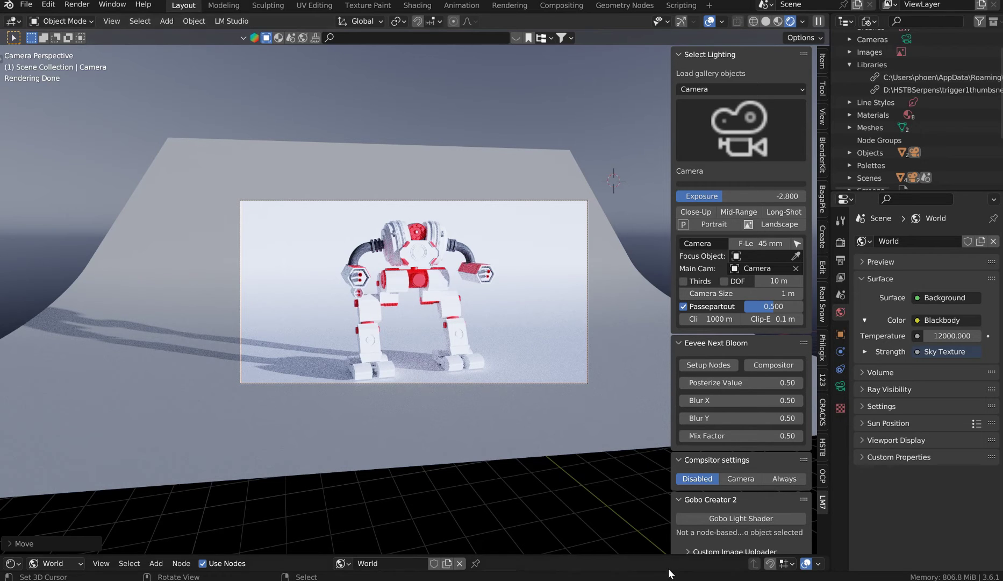
mouse_move(672, 575)
click(737, 557)
key(alt+Tab)
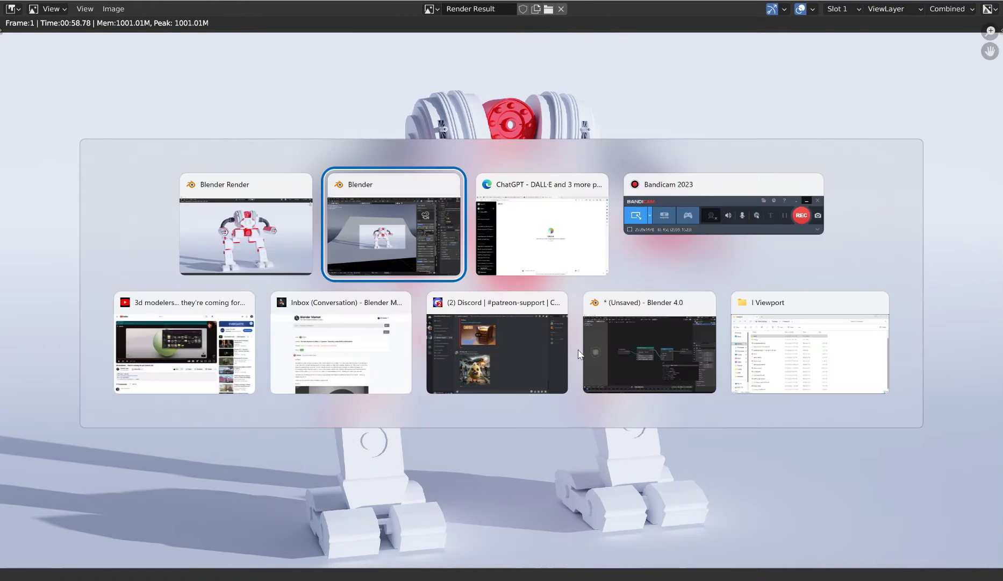
key(alt+Tab)
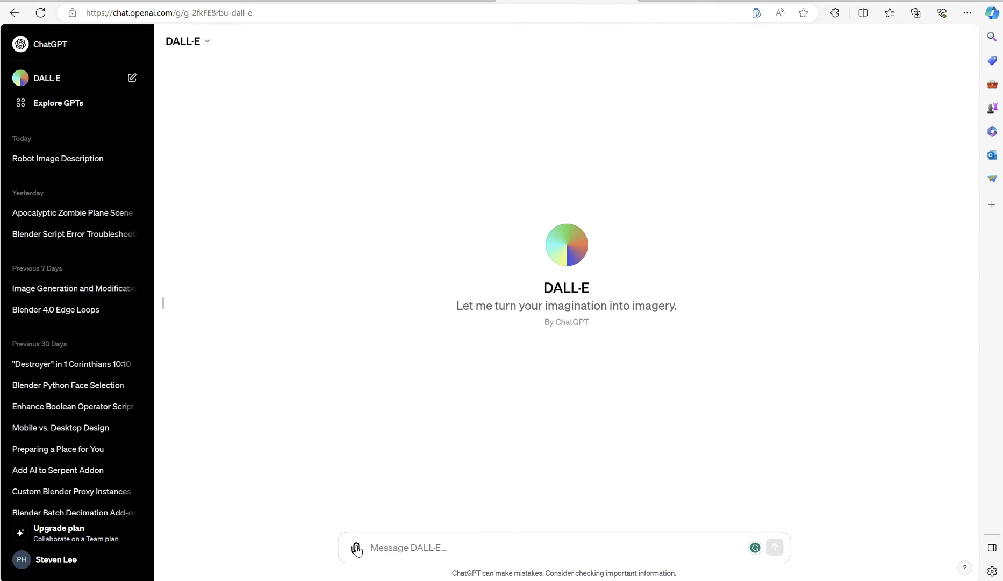
- Attach the mechtest image to the message by searching the Practice folder for 'practi'
click(355, 546)
click(819, 101)
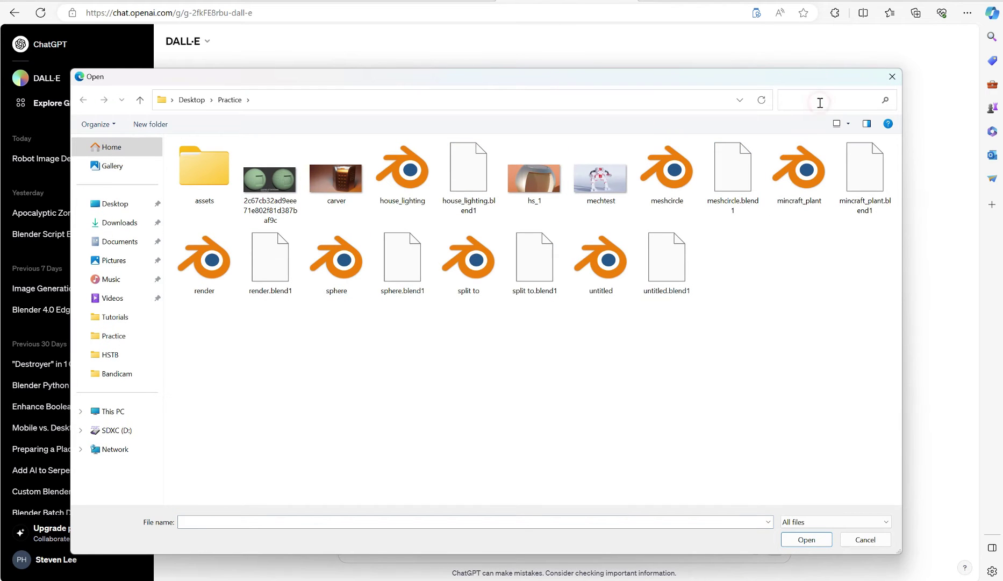
text(practive)
key(BackSpace)
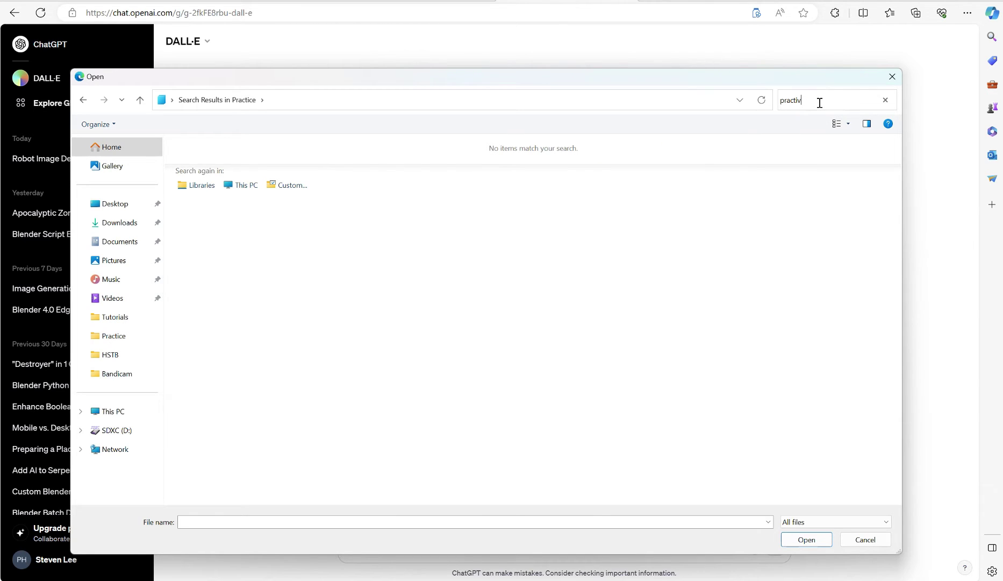
key(BackSpace)
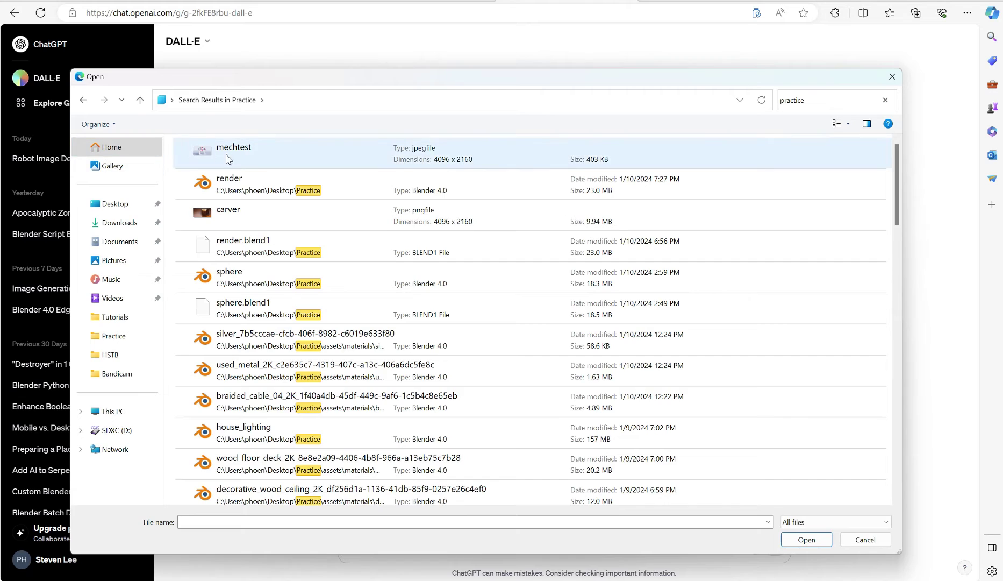
double_click(254, 150)
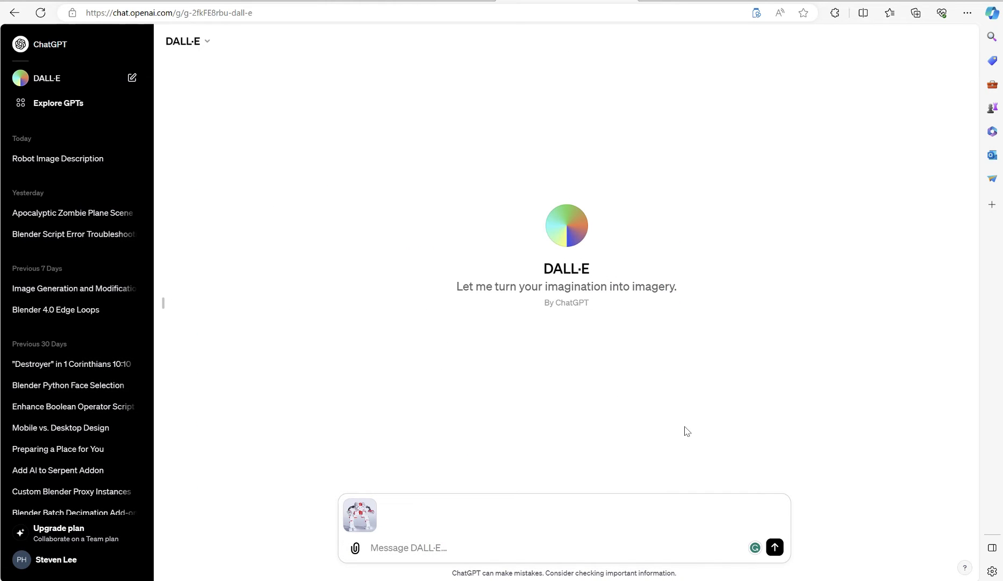
- Type 'Use this exact image and create a post-apocalyptic background.' with corrected spelling
text(Use this exact image and c)
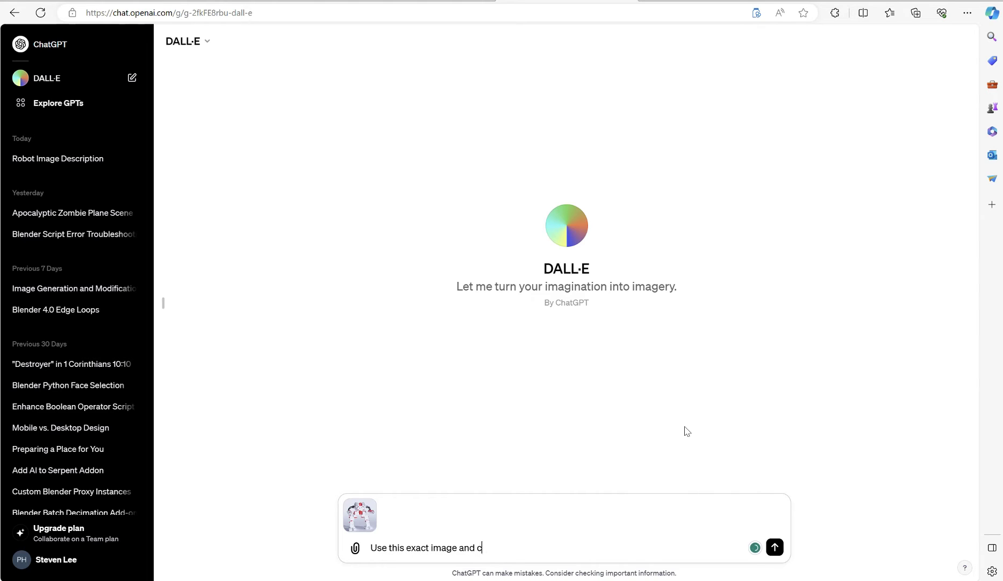
text(reate)
text(a post apoclyptic)
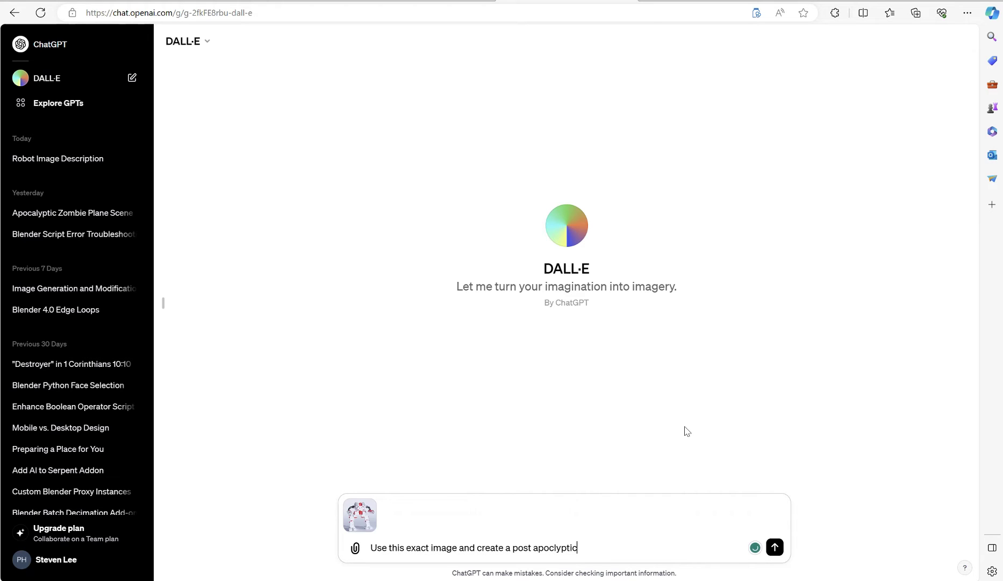
text( background)
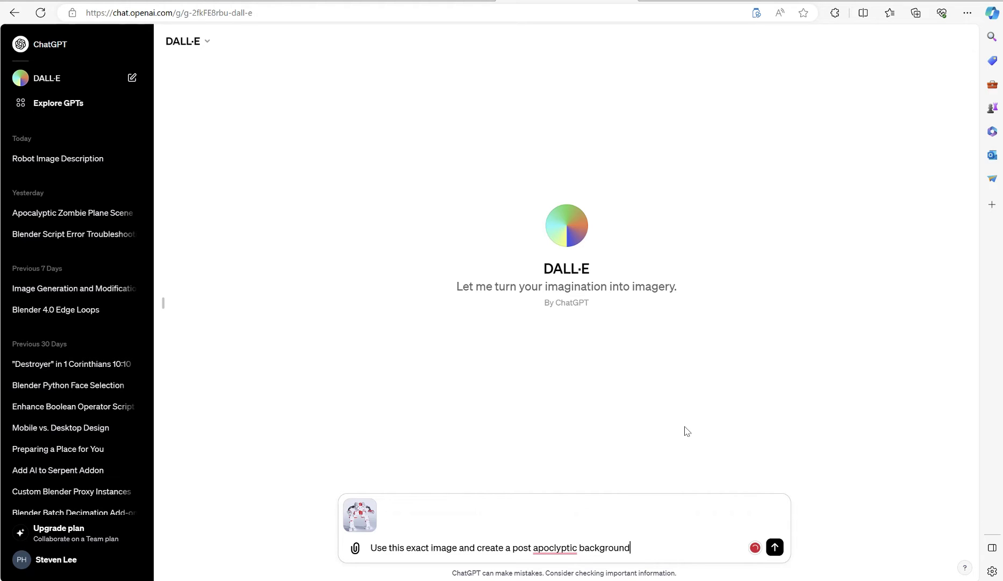
click(557, 548)
click(559, 463)
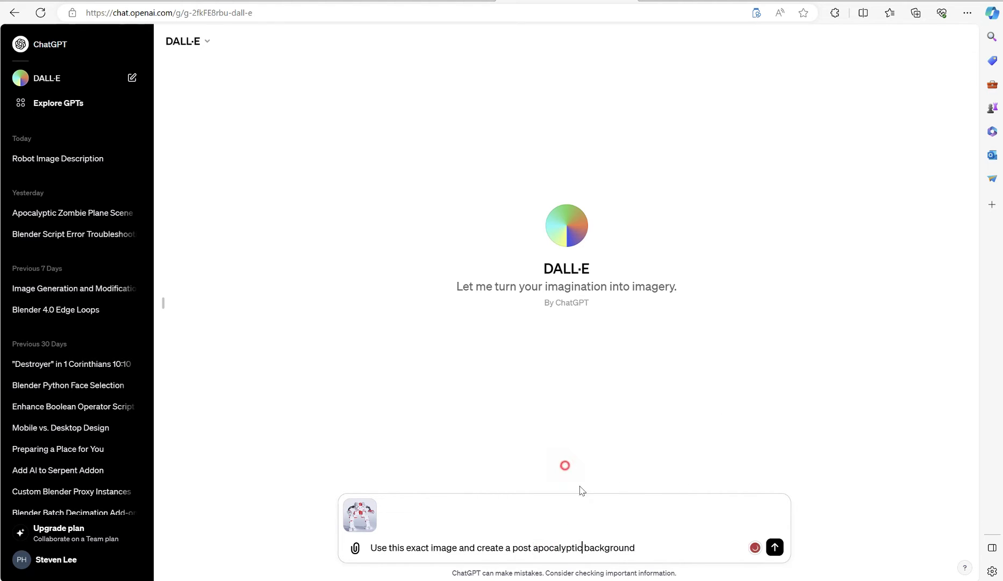
text(.)
click(564, 547)
click(549, 487)
click(652, 546)
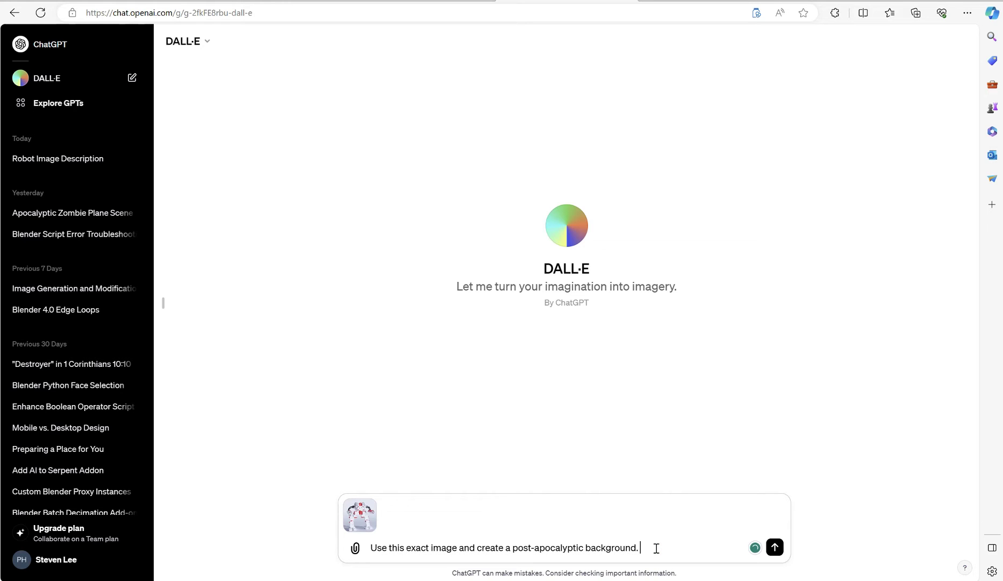
- Add 'Have helicopters incoming firing at tanks with building on fire', fixing the misspellings
text(Have helicoptors inc)
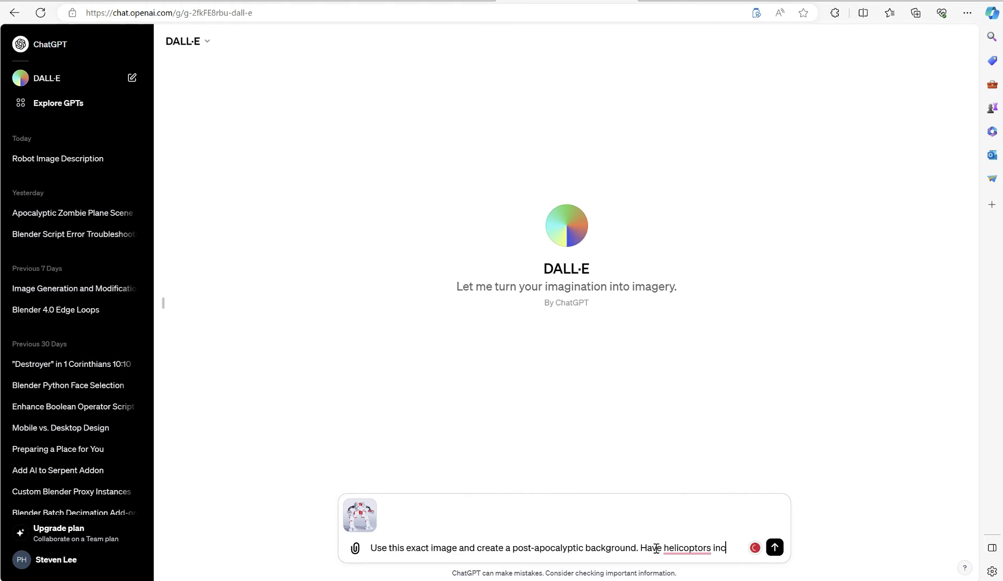
text(oming firing)
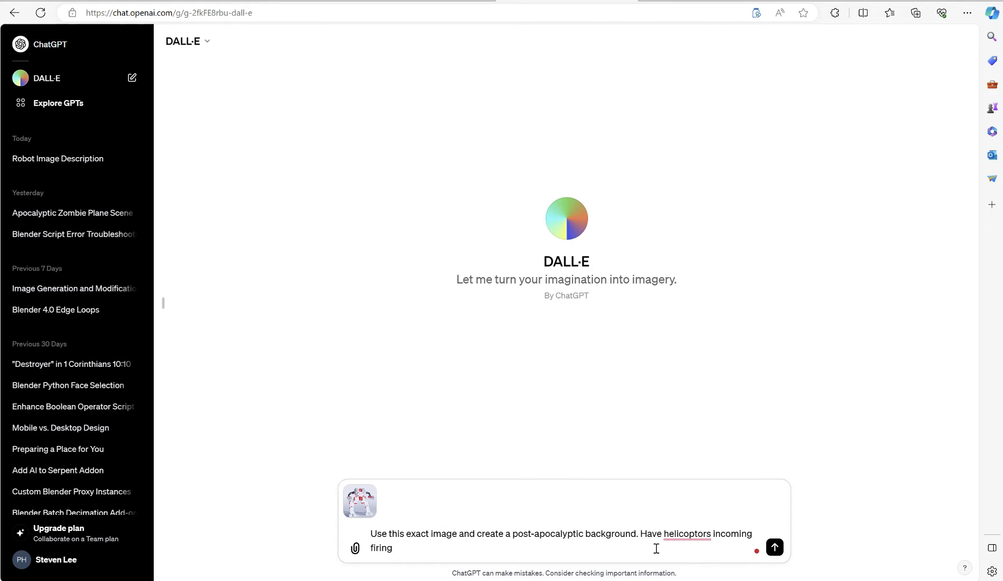
text( at tanks with building ons )
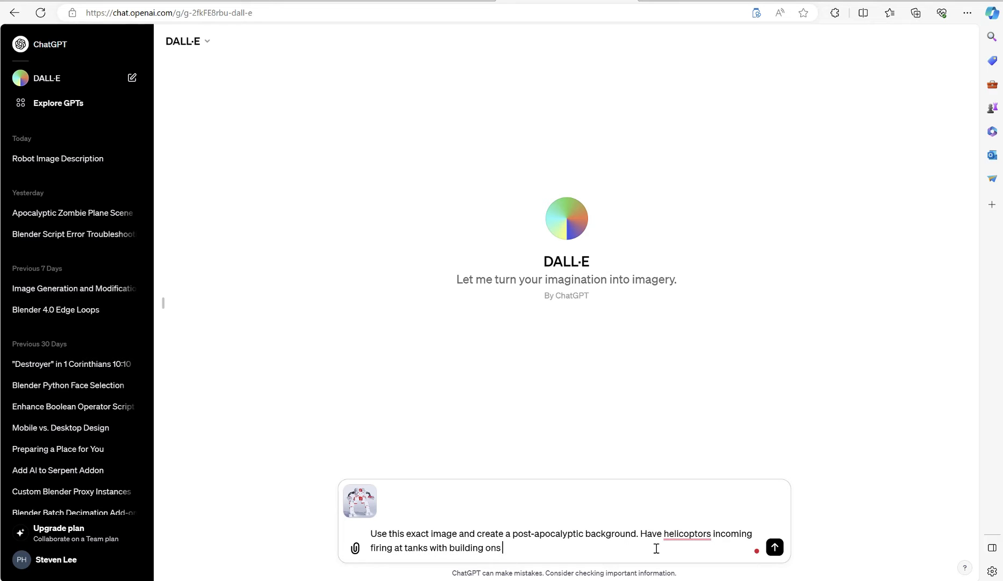
text(fire)
right_click(688, 534)
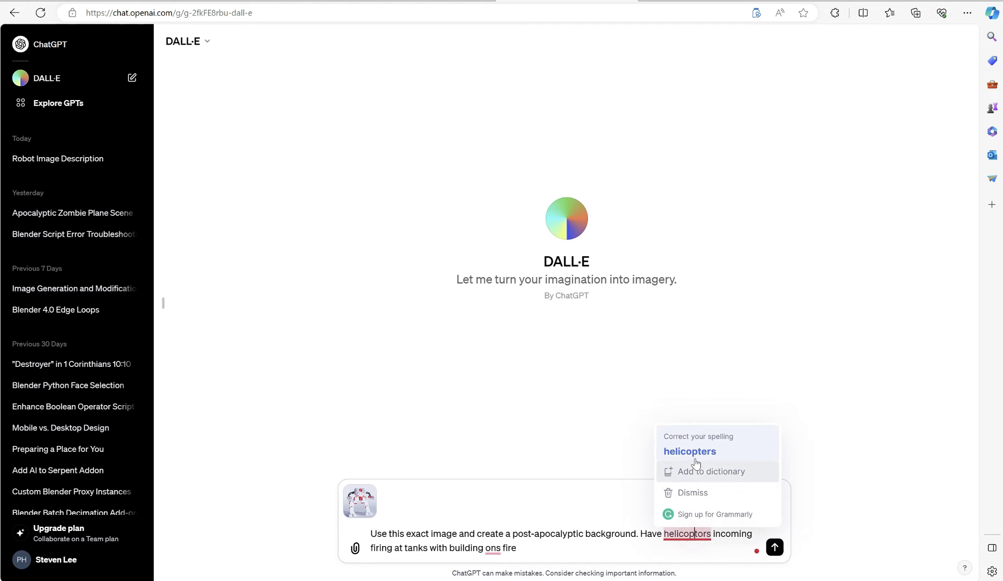
click(694, 449)
right_click(491, 547)
click(496, 464)
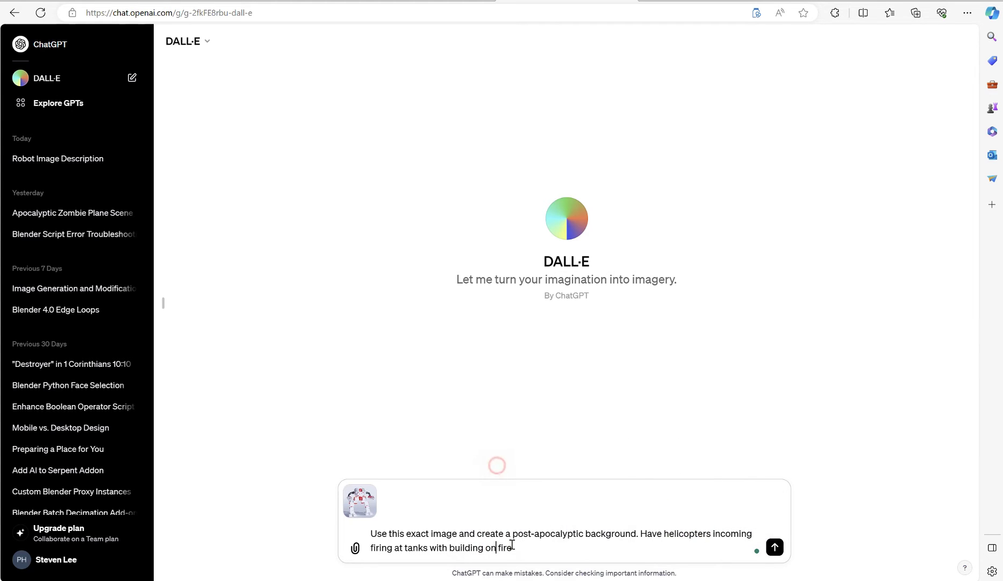
- Send the robot image and battle-scene prompt, and wait while DALL·E creates the image
key(Return)
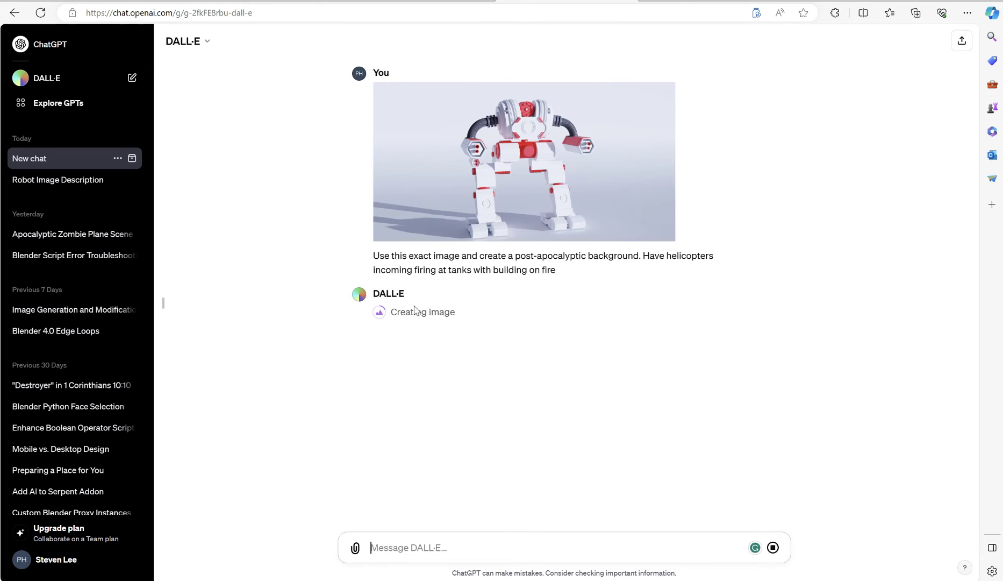
mouse_move(685, 578)
- Bring up File Explorer and go to the Desktop folder
click(530, 578)
click(530, 578)
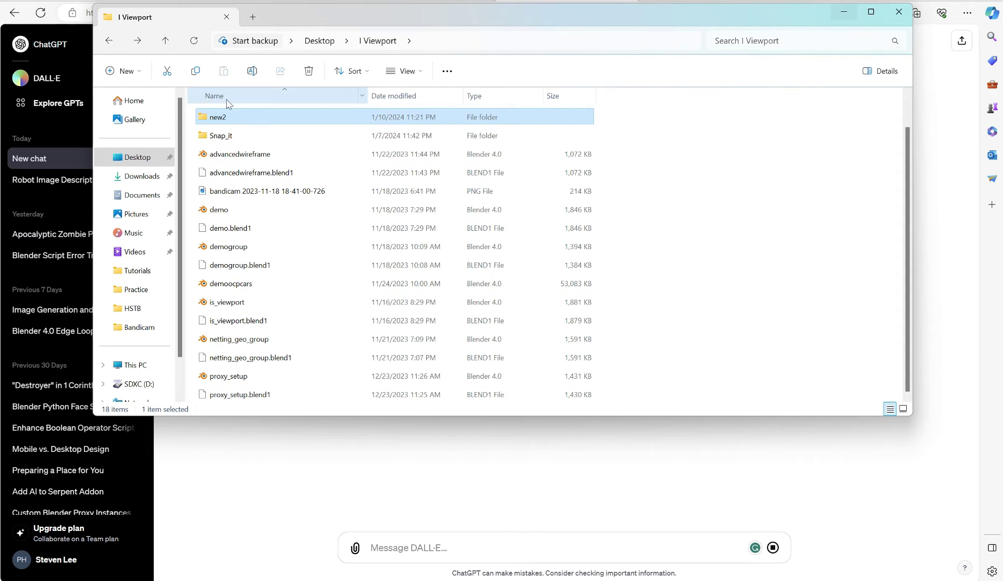
click(142, 158)
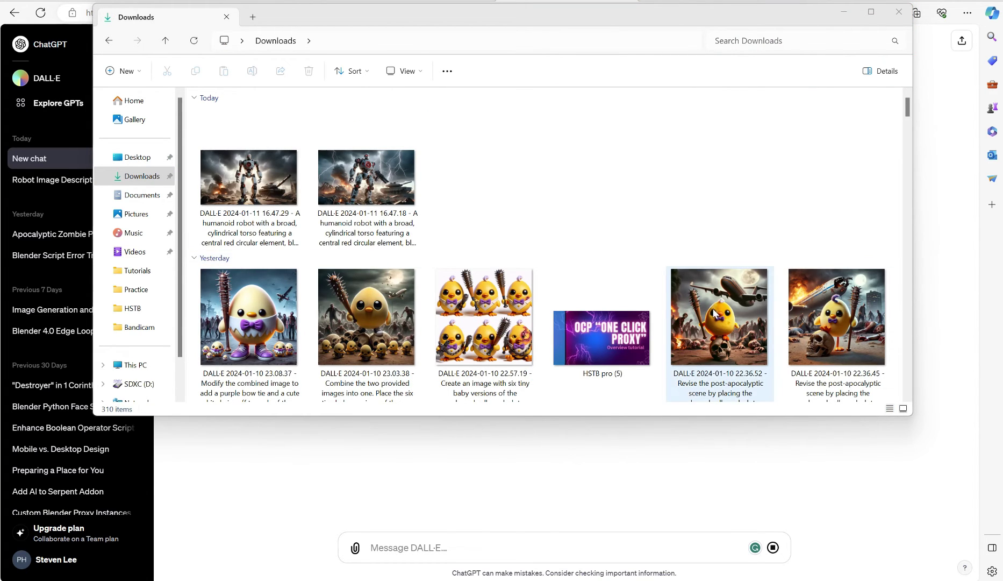
click(728, 237)
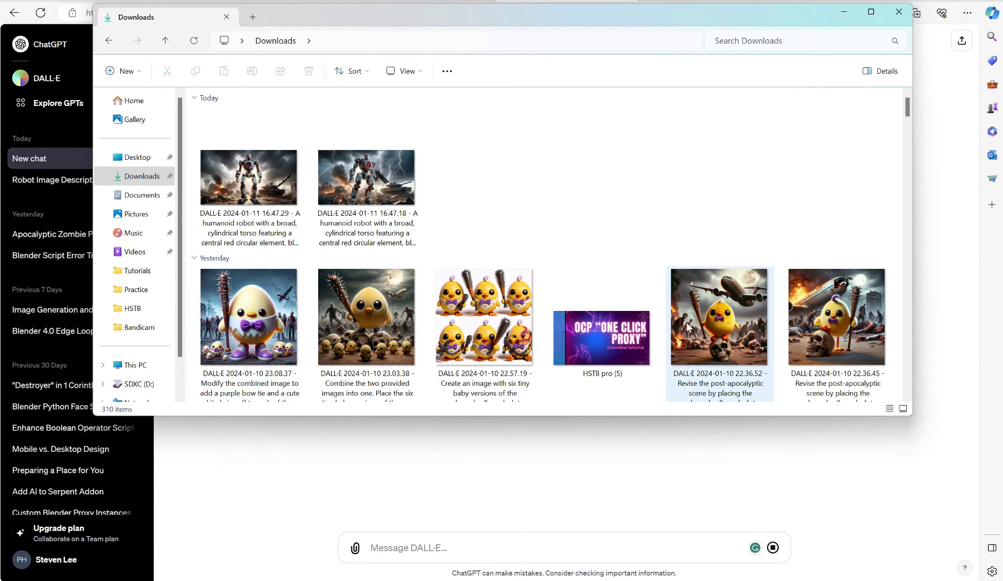
- Open the chick-on-skull image in Photos and zoom in and out to inspect it
double_click(721, 317)
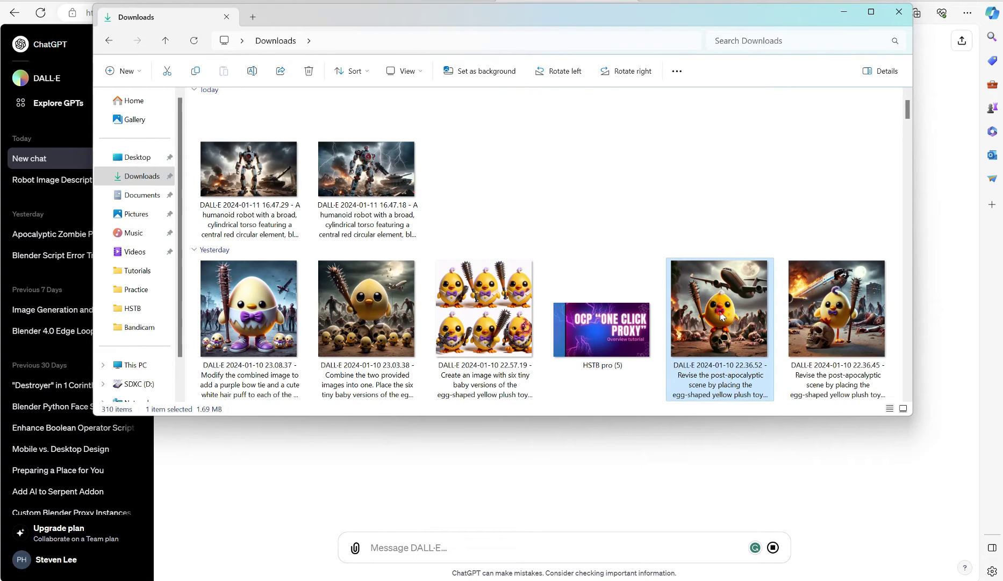
scroll(628, 288, up, 4)
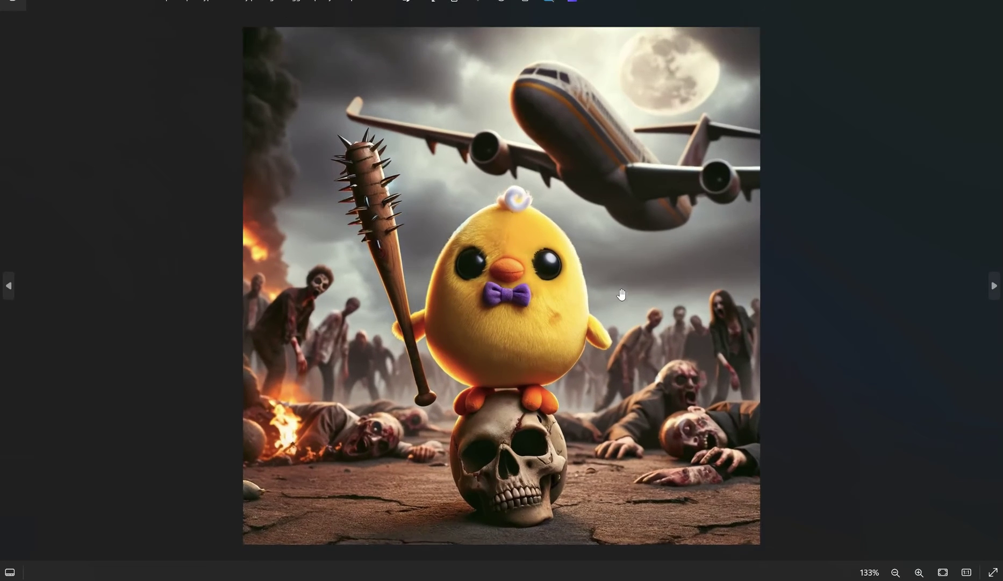
scroll(622, 294, up, 1)
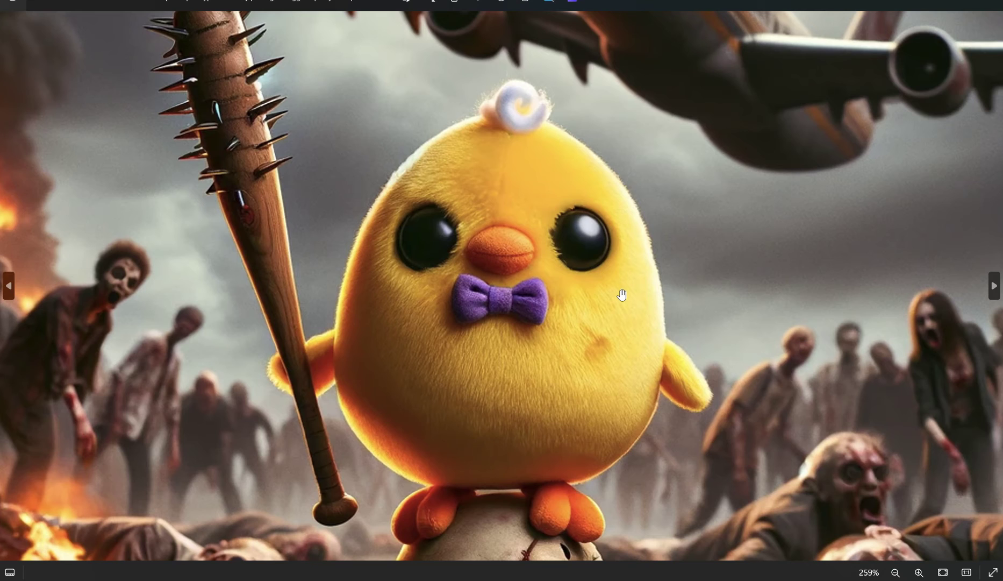
scroll(622, 295, down, 3)
scroll(621, 295, down, 3)
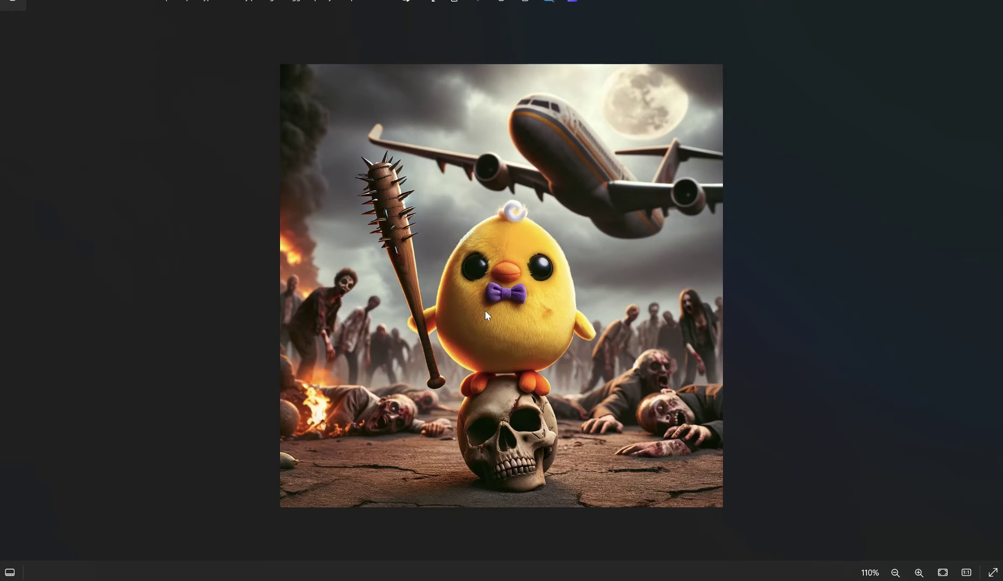
scroll(491, 308, down, 1)
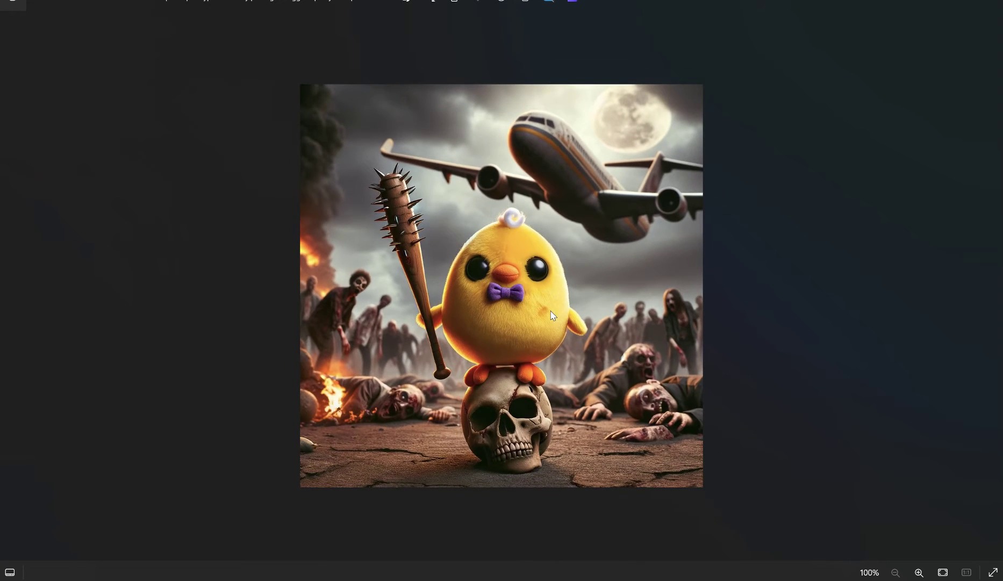
scroll(601, 250, up, 5)
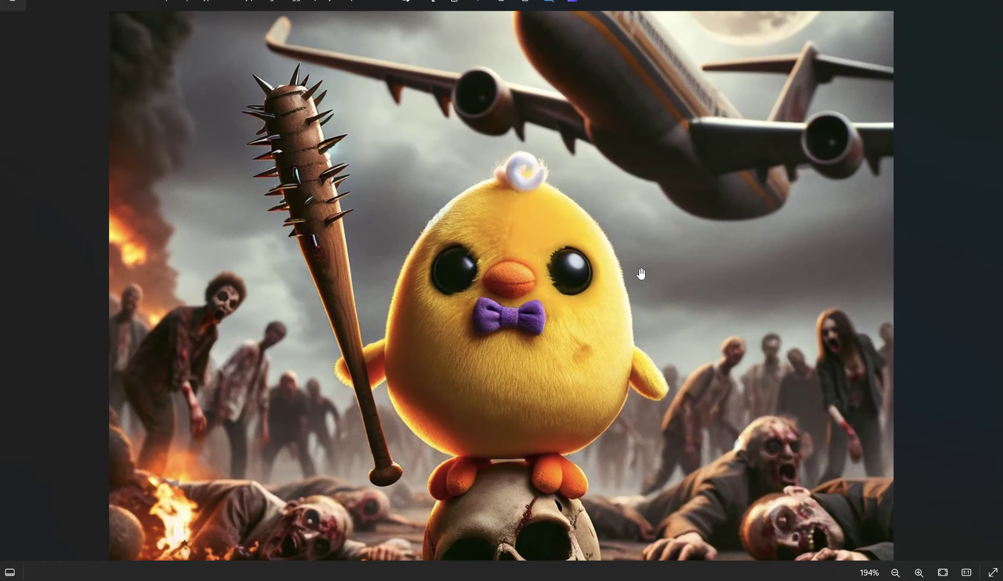
- Close it, open the 23.08.37 egg character image, then return to ChatGPT
key(alt+F4)
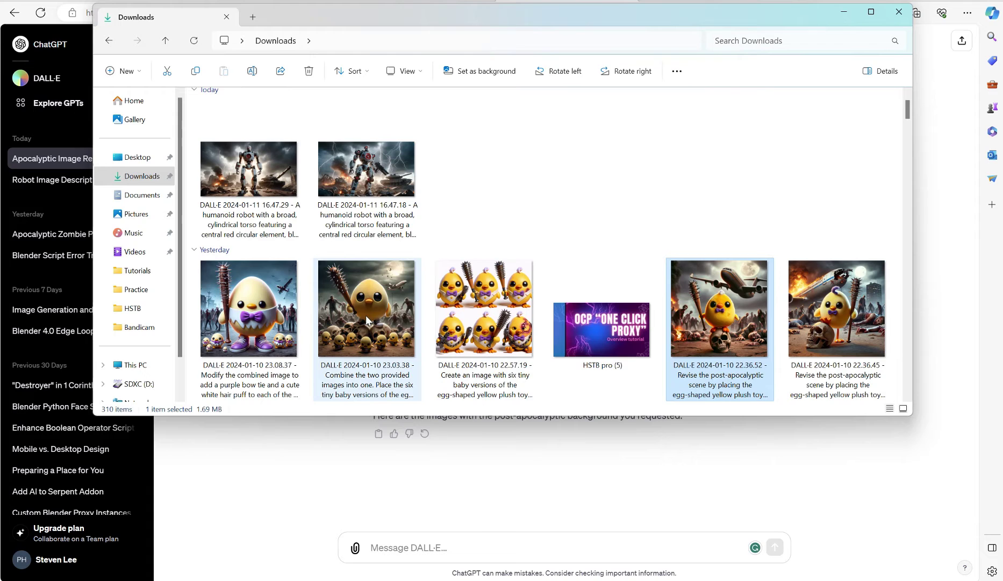
click(254, 305)
double_click(253, 303)
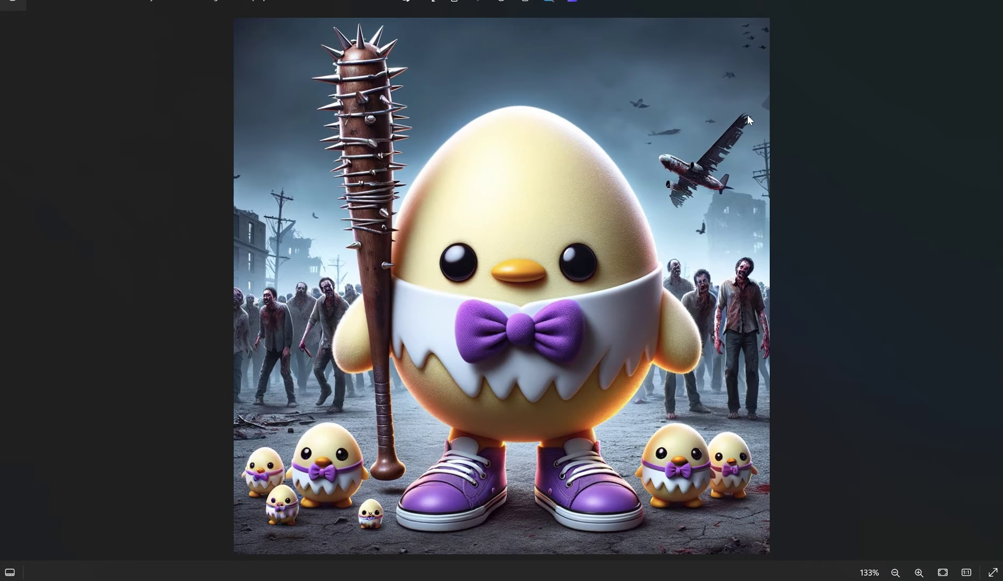
key(alt+Tab)
click(562, 224)
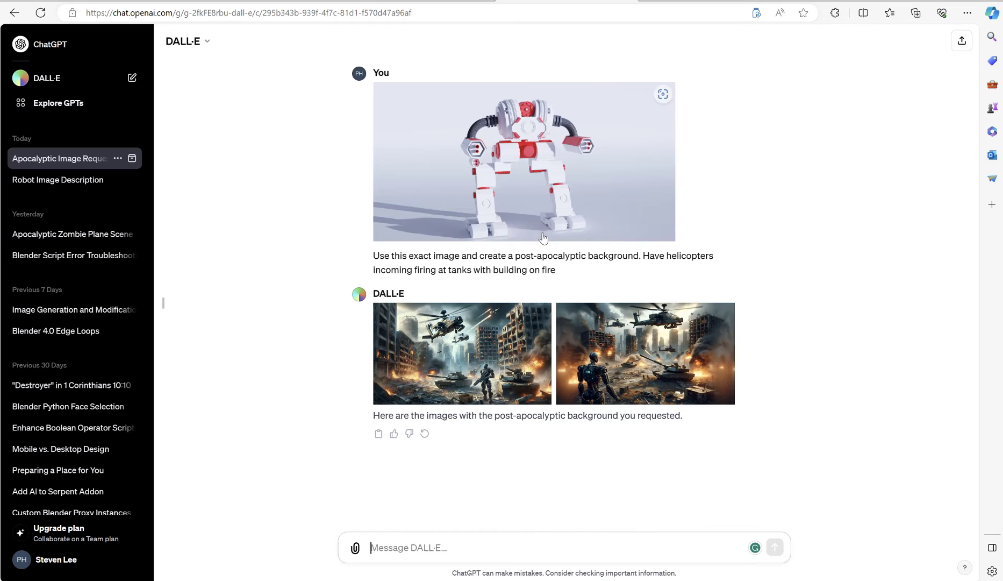
mouse_move(513, 339)
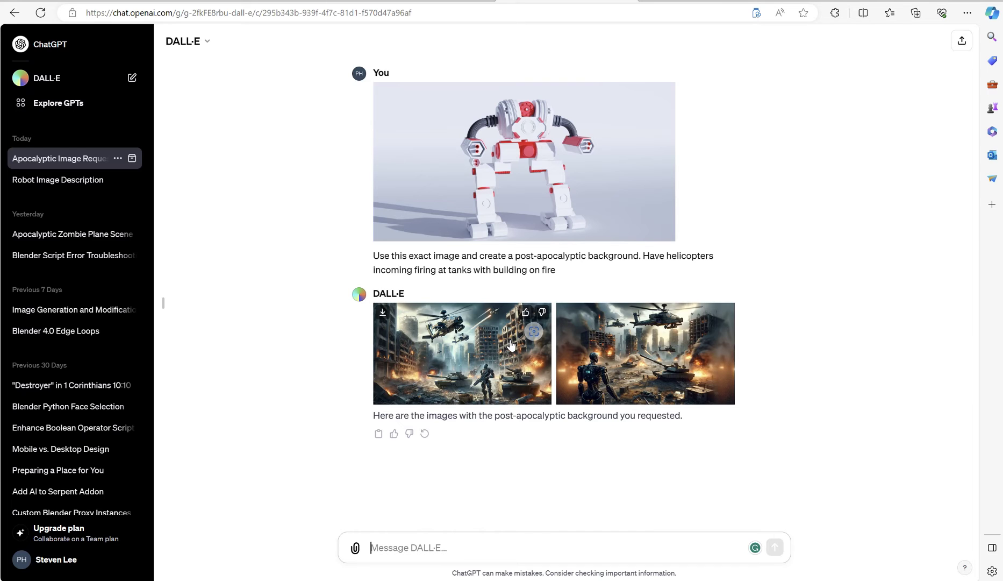
click(479, 364)
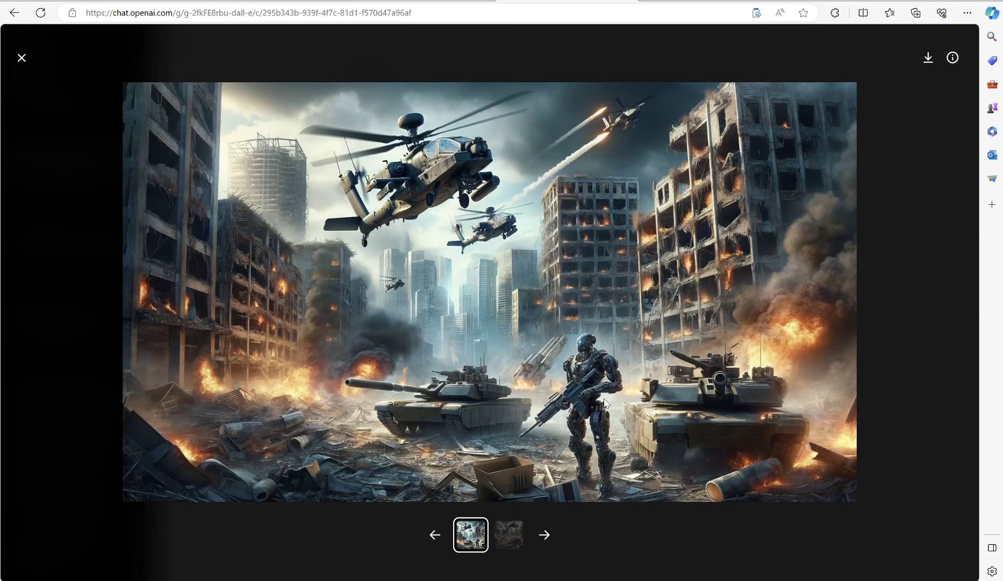
mouse_move(614, 394)
click(22, 58)
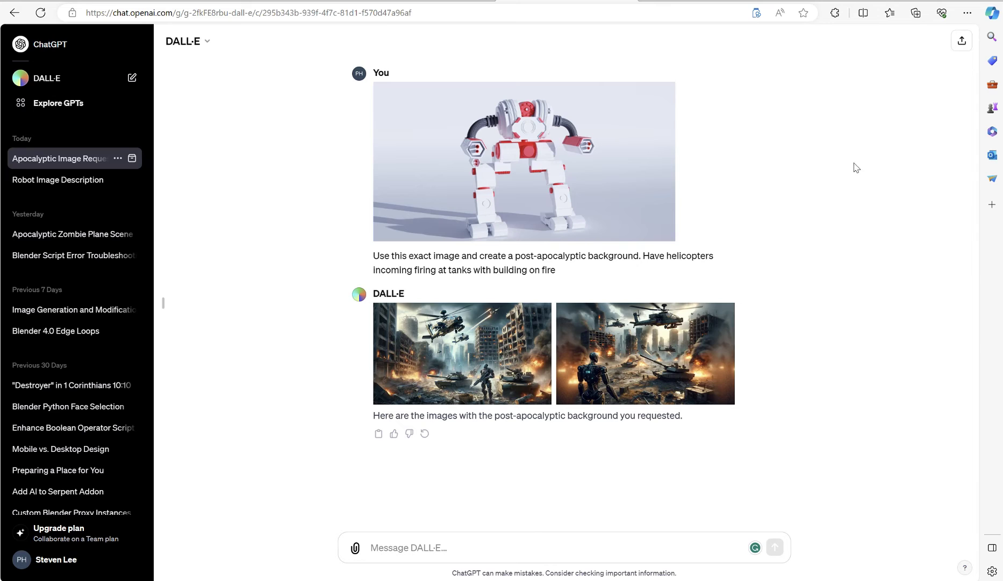
- Attach the person-with-motorcycle photo from the Downloads folder to a new message
click(354, 547)
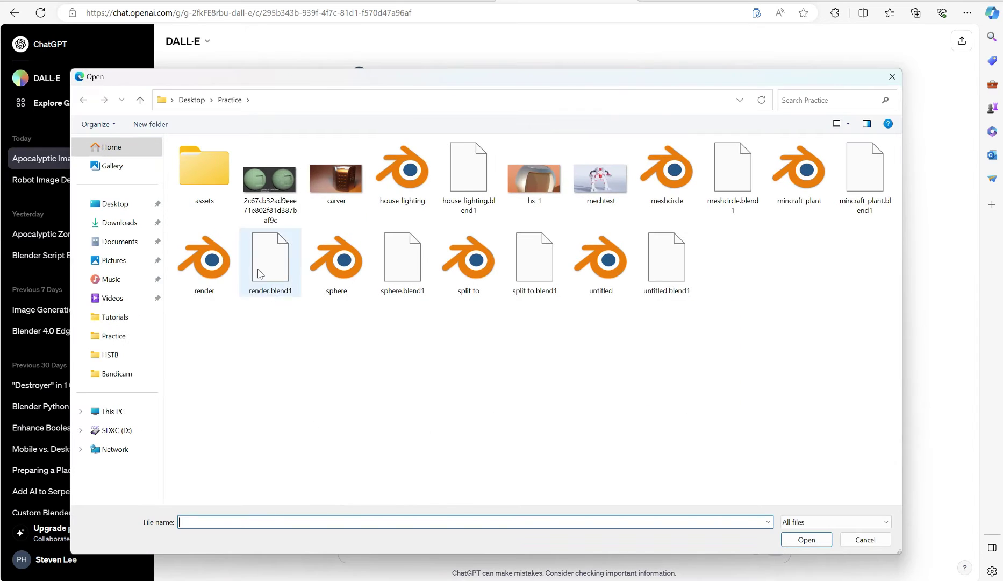
click(116, 222)
scroll(324, 278, down, 6)
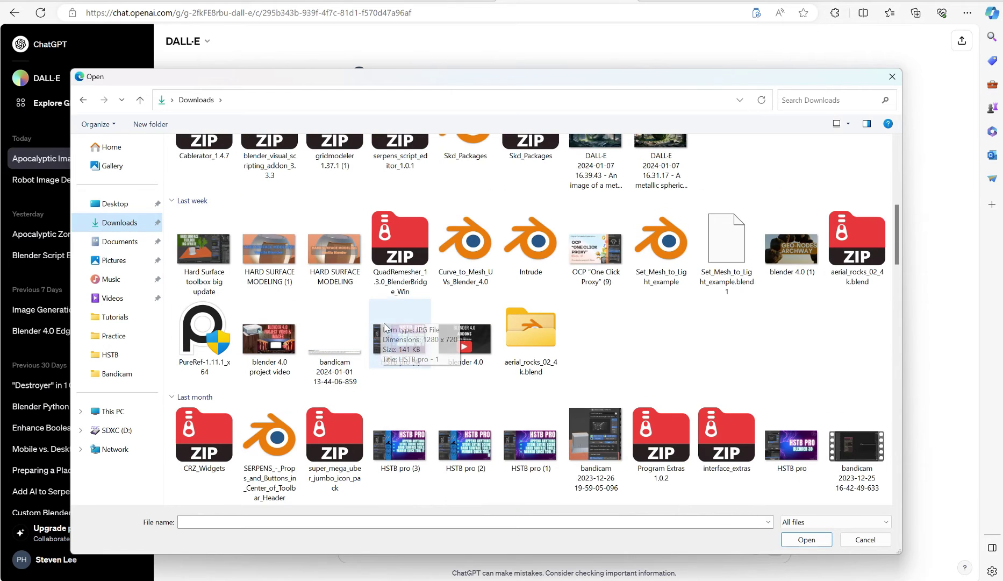
scroll(741, 310, down, 10)
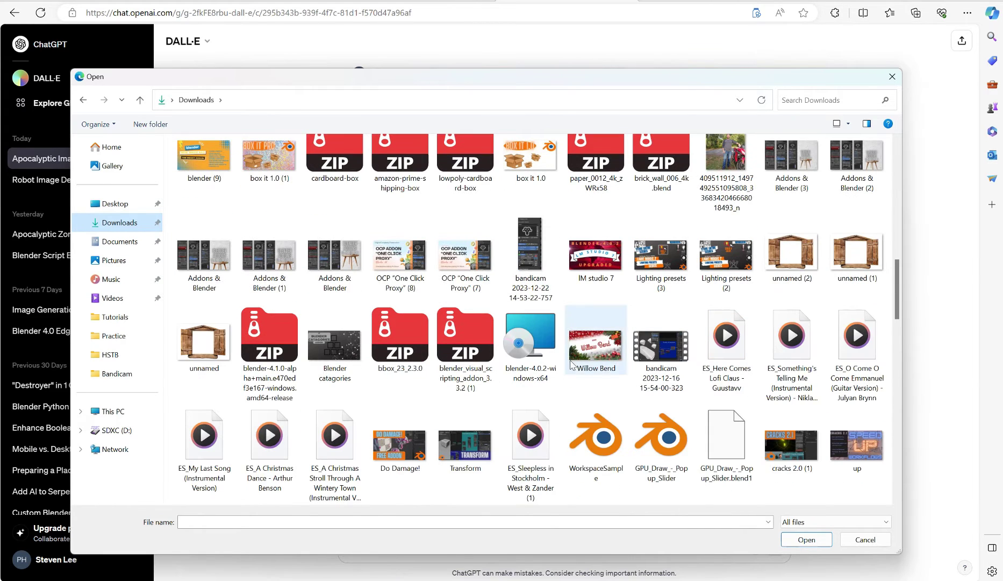
scroll(559, 372, down, 10)
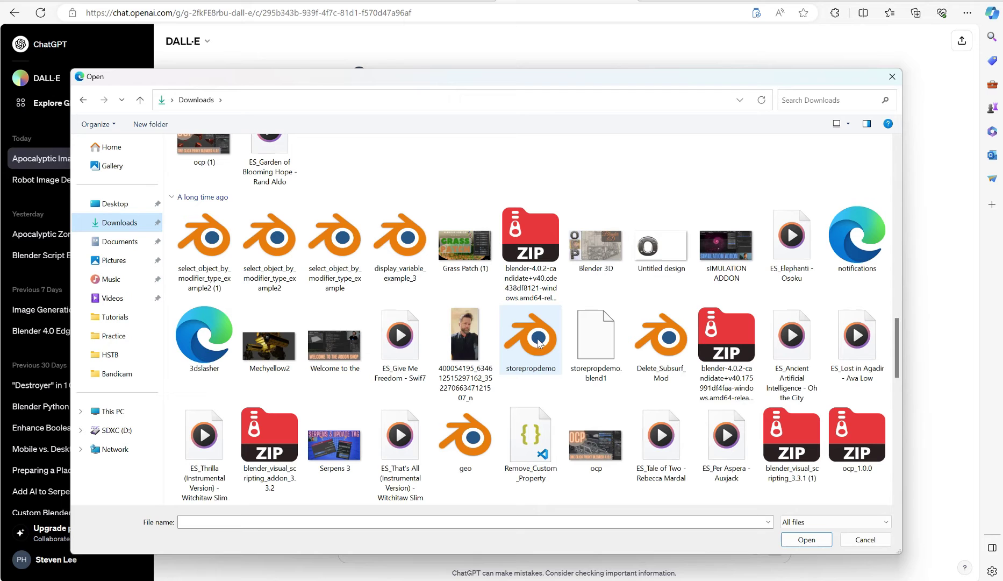
scroll(566, 286, up, 10)
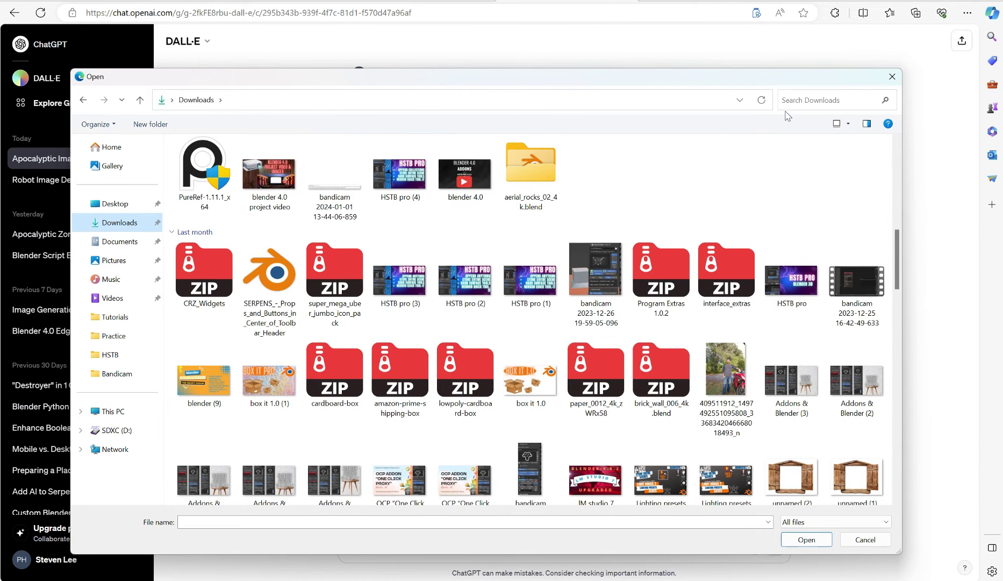
click(732, 369)
double_click(733, 368)
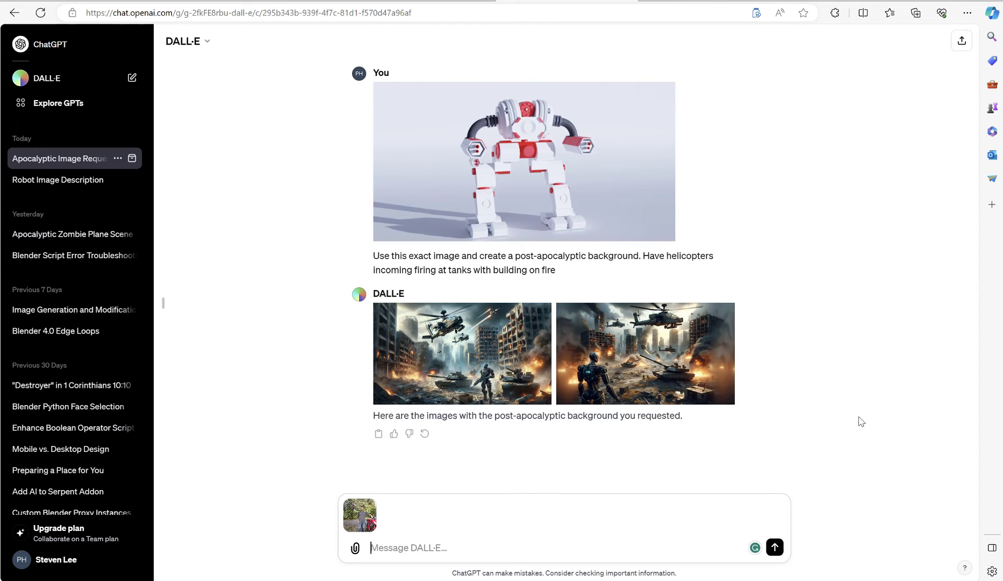
- Ask DALL·E for a giant hallway scene full of motorcycles with my picture and bike
text(Create a giant hallway)
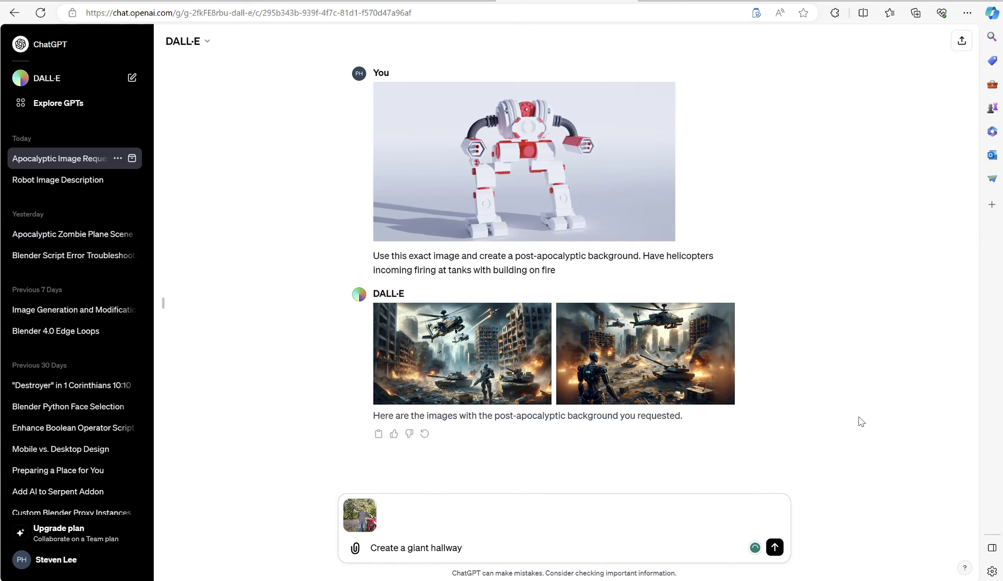
text( scene)
text( fi)
text(ll of mo)
text(torcyle)
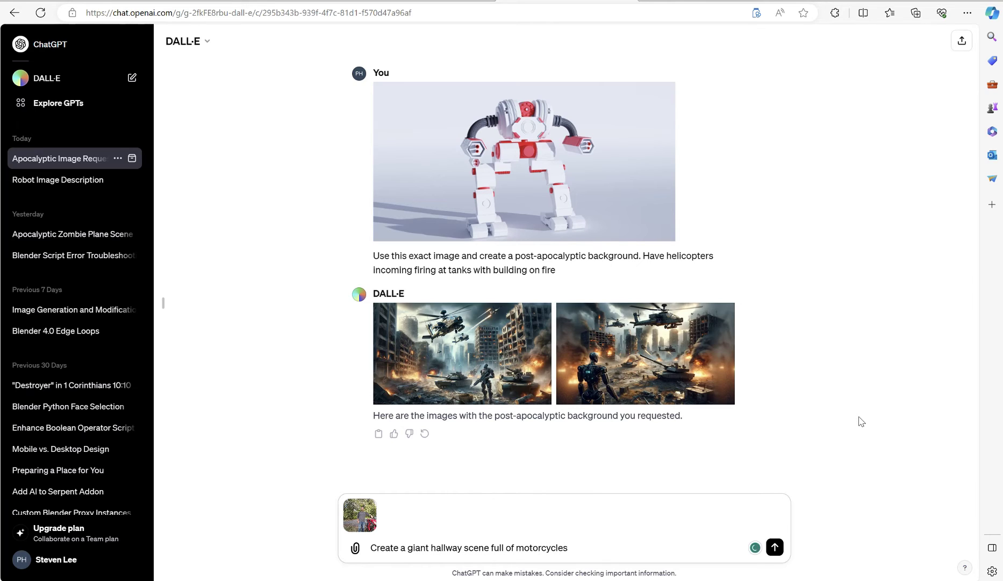
text(s with my pictures and bike in)
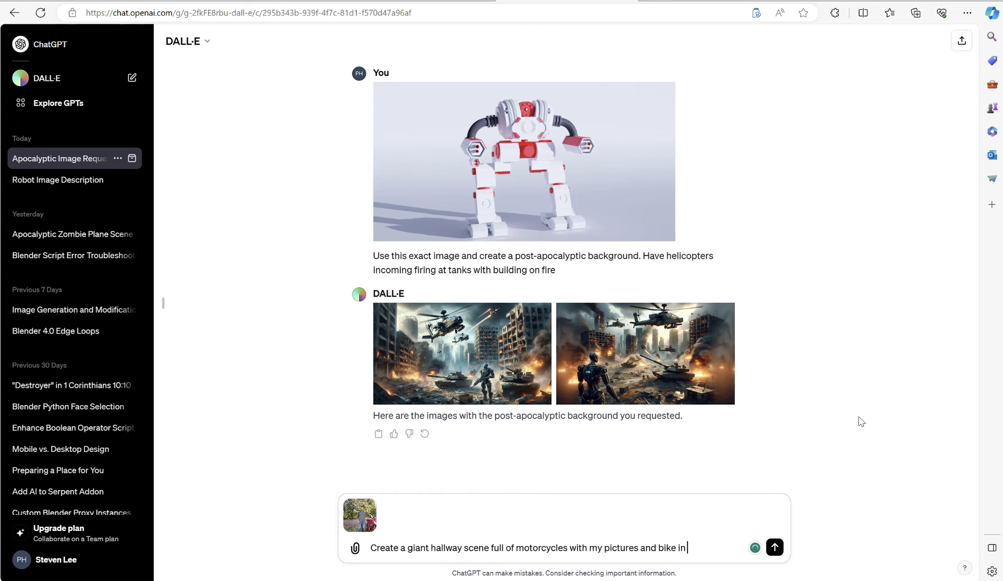
text( the scene.)
key(Return)
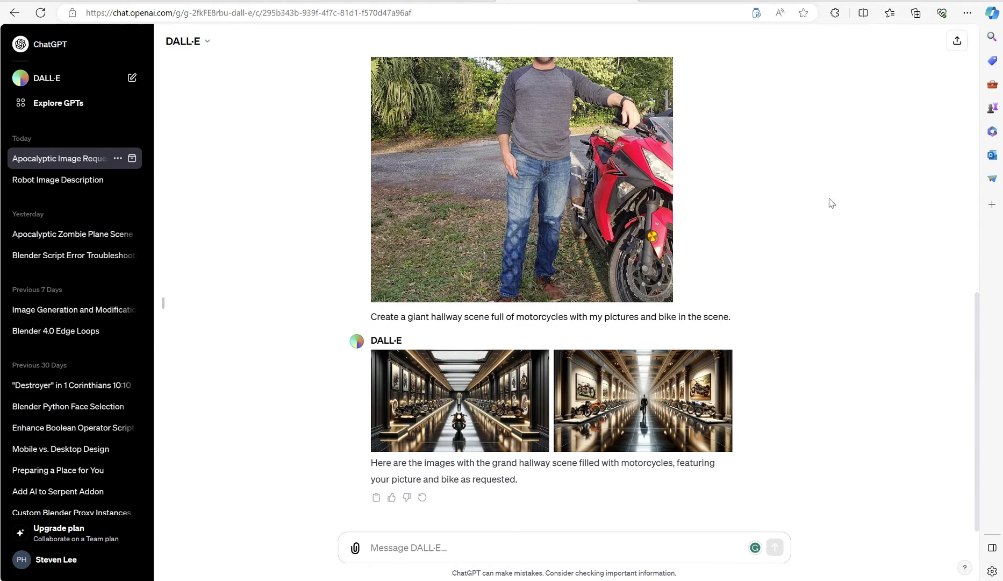
- Download both hallway images from the full-screen viewer, the second one first
click(444, 398)
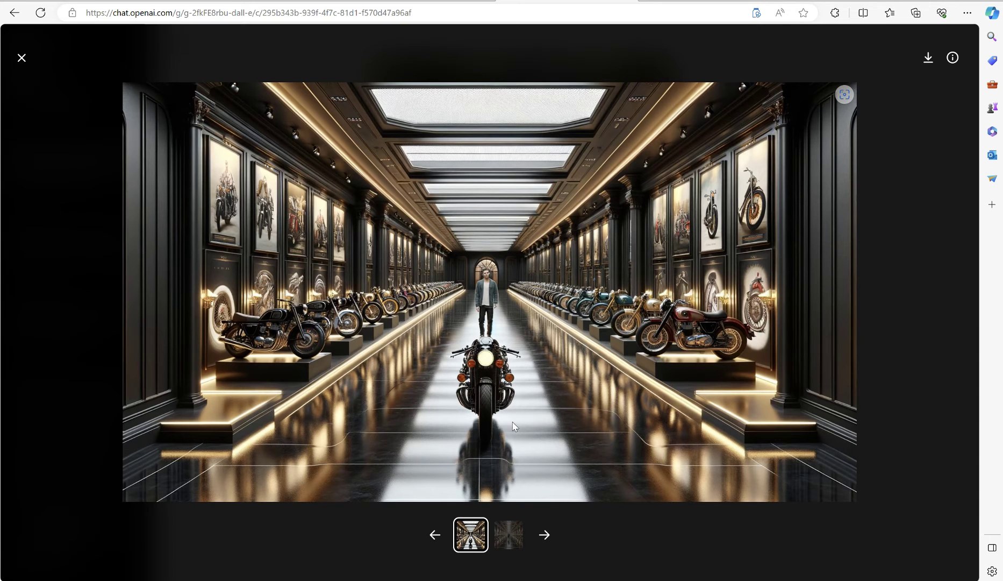
click(509, 535)
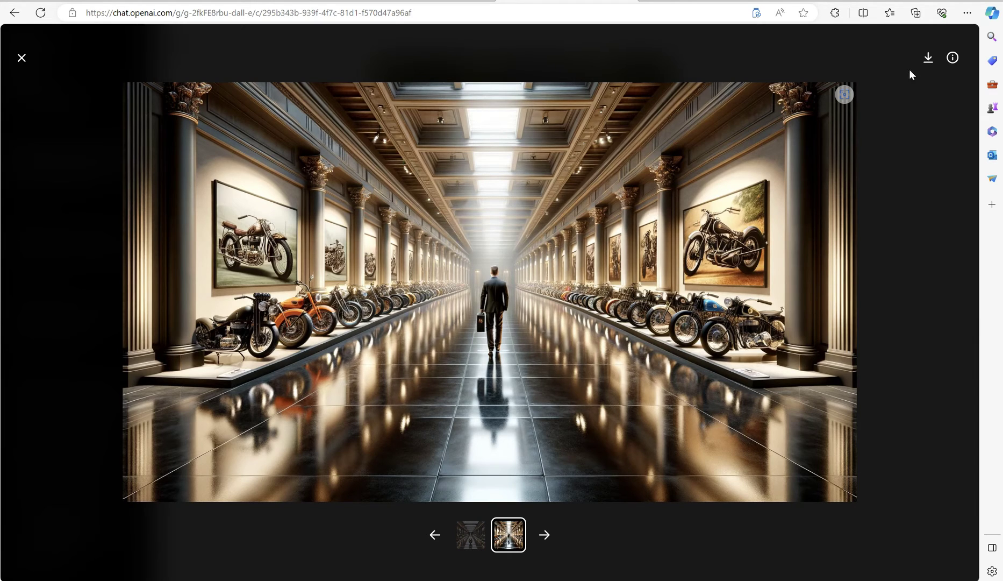
click(927, 59)
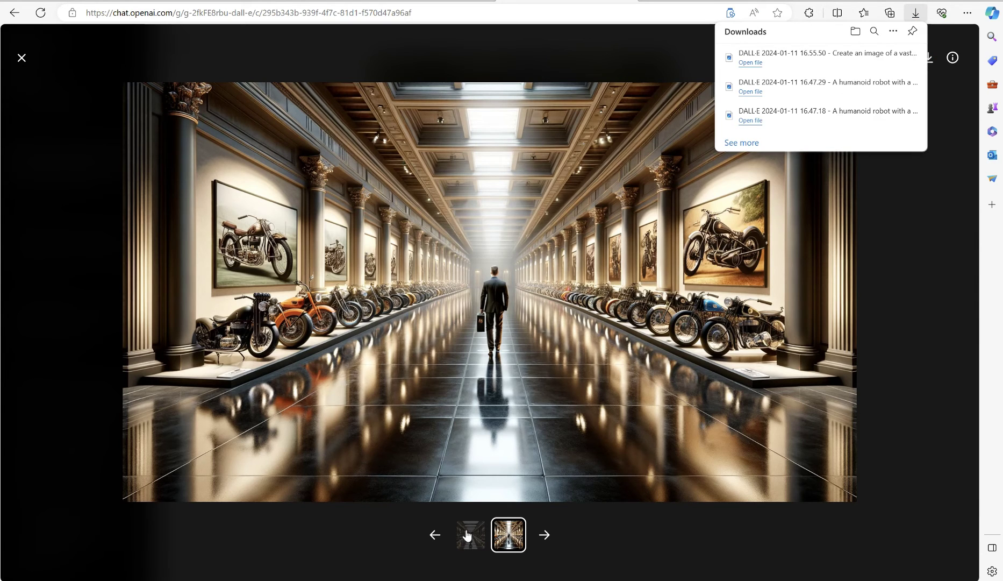
click(467, 535)
click(927, 59)
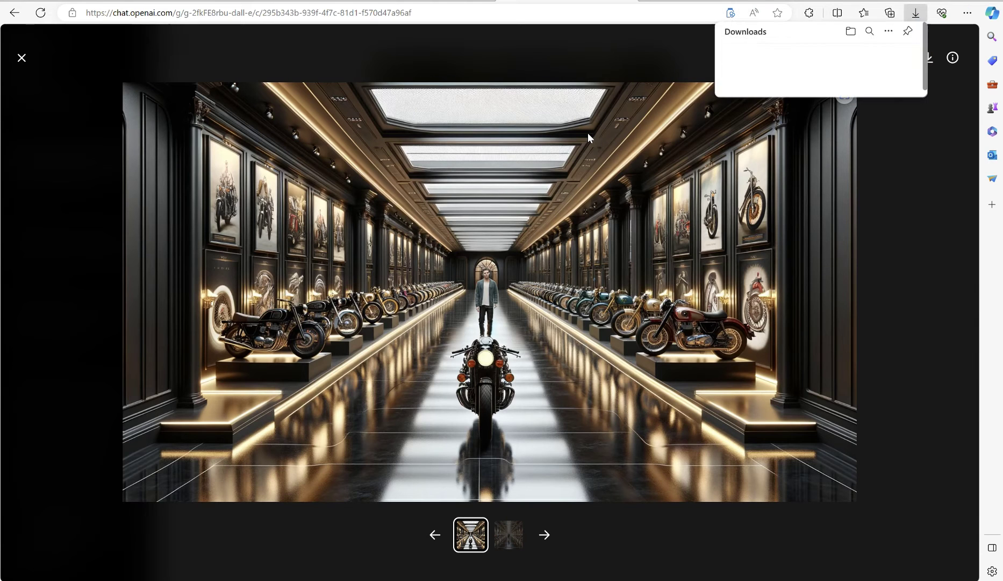
- Glance at the Blender render, then return to ChatGPT and close the full-size image viewer
key(alt+Tab)
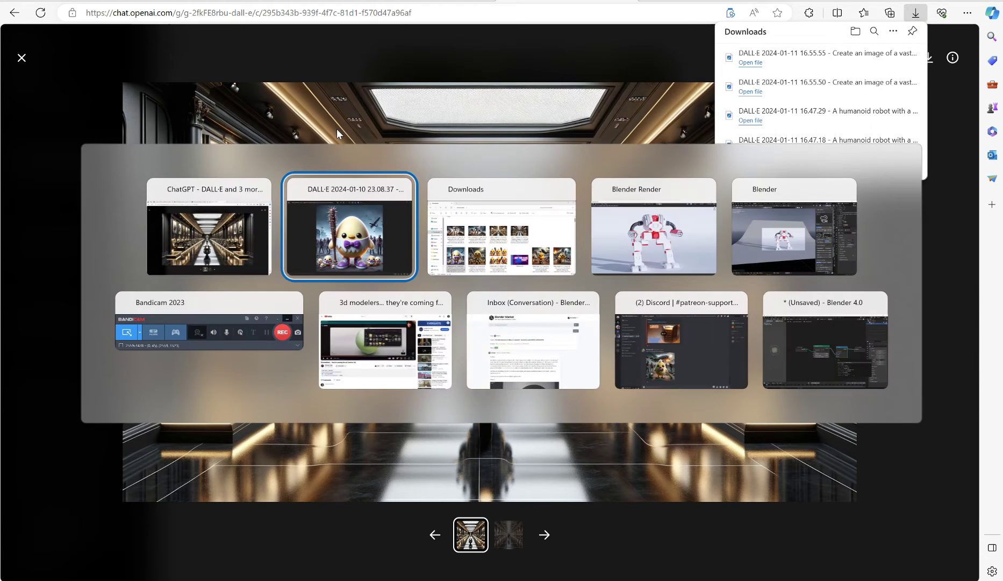
click(647, 229)
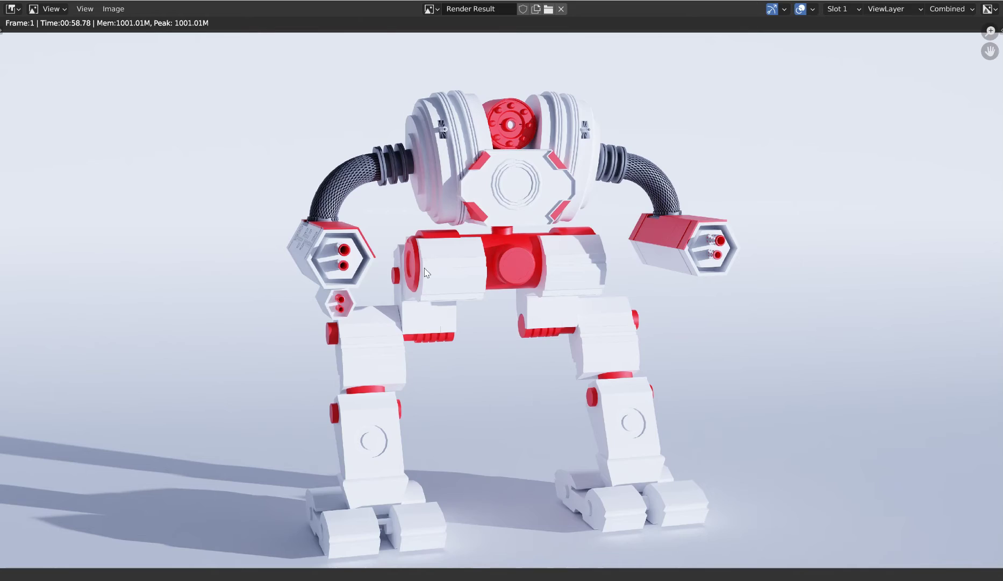
key(alt+Tab)
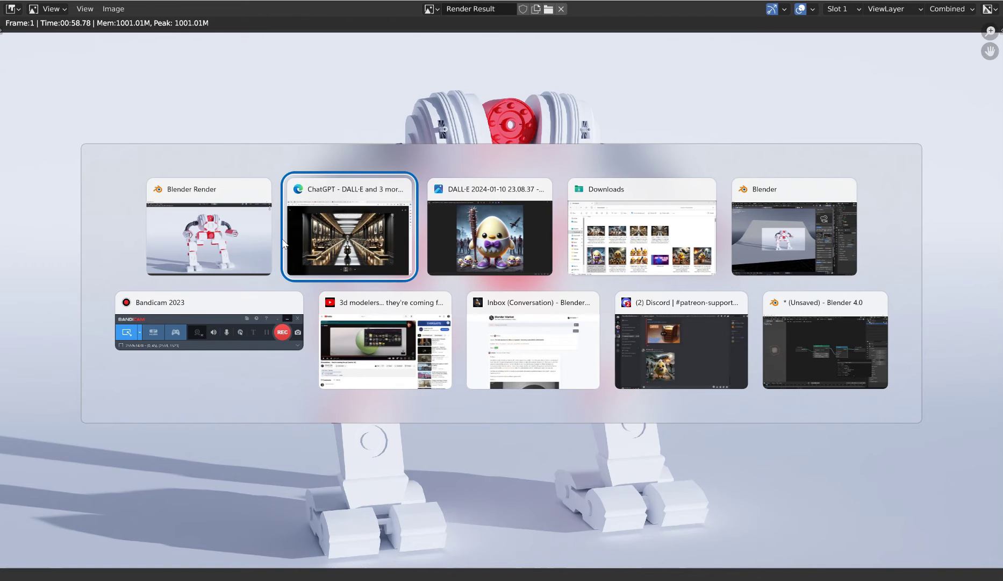
click(361, 232)
click(20, 60)
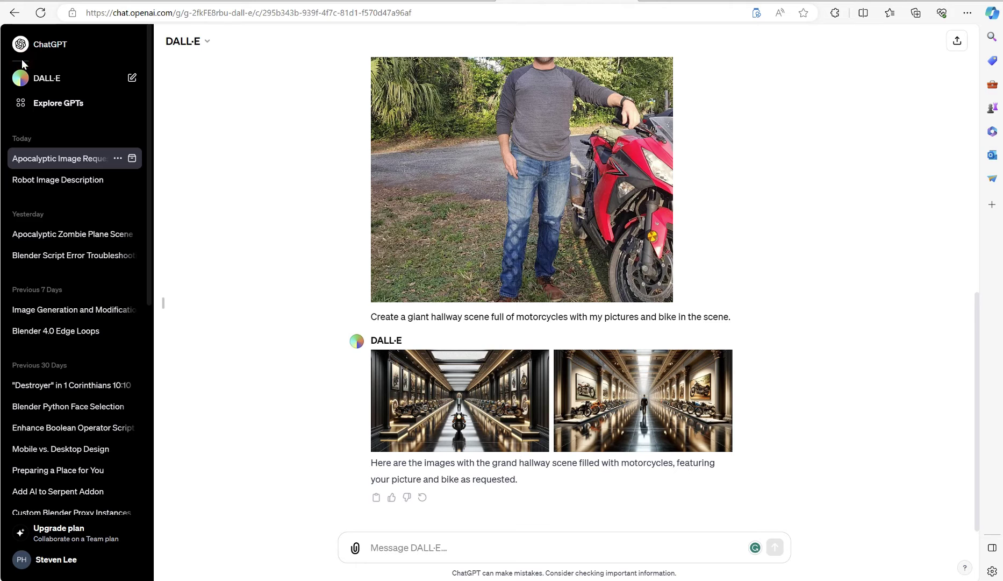
- View the Robot Image Description chat's post-apocalyptic robot image full size, then close it
click(54, 183)
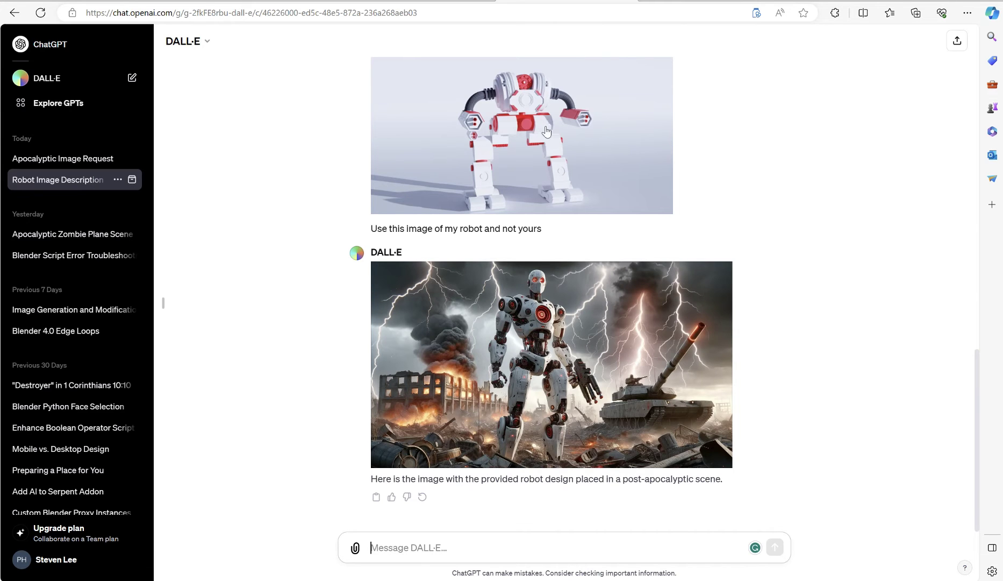
click(488, 319)
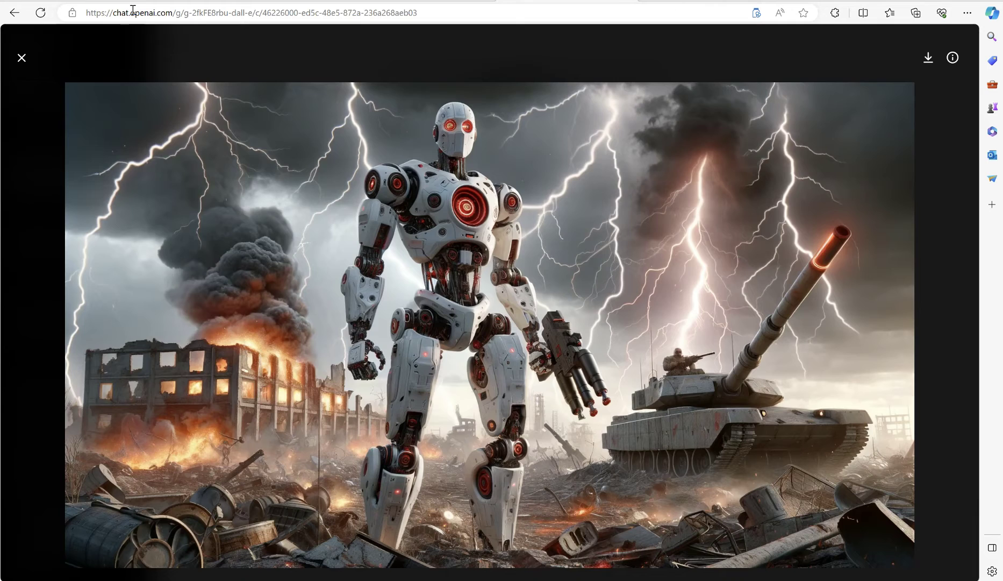
drag(130, 11, 173, 12)
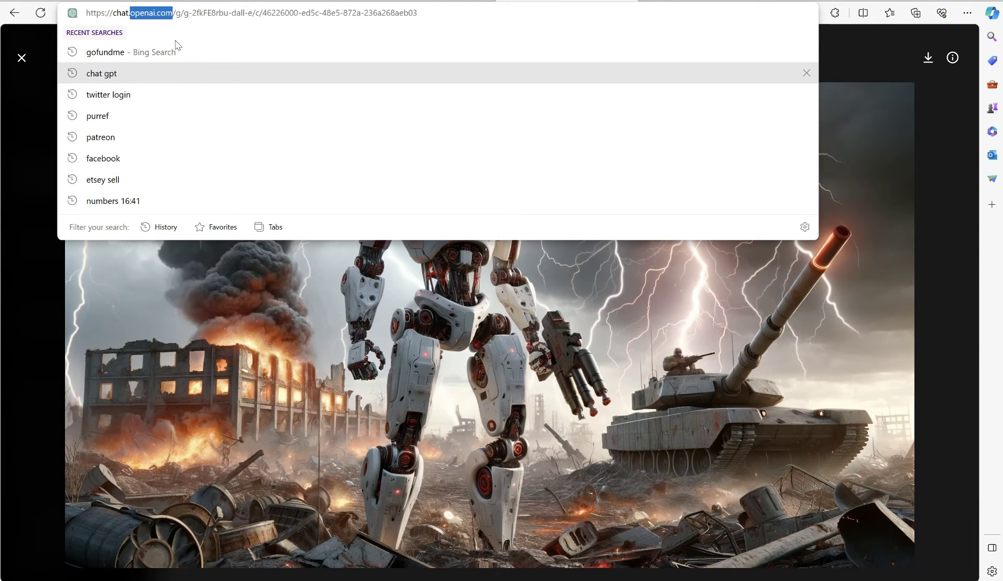
click(929, 134)
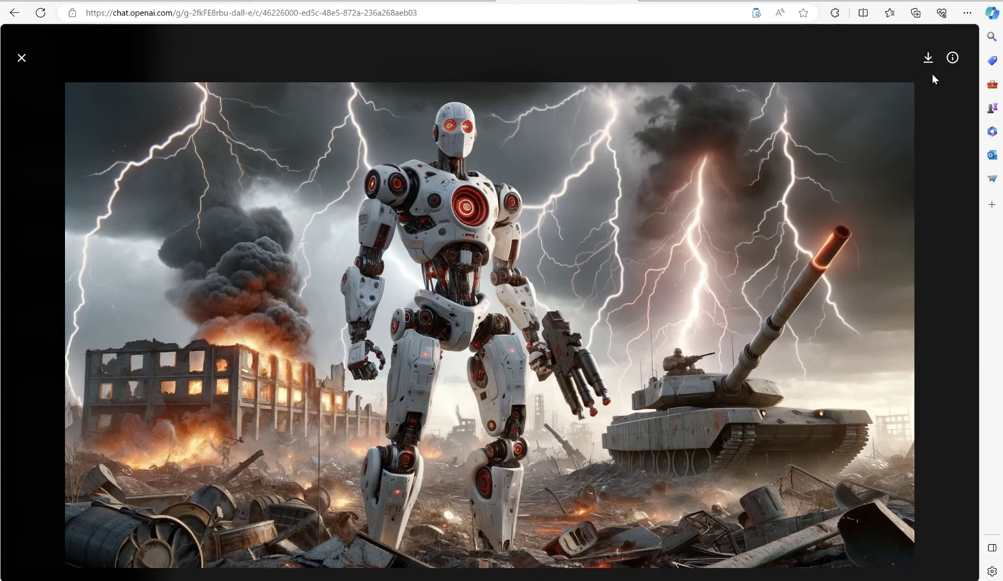
click(22, 58)
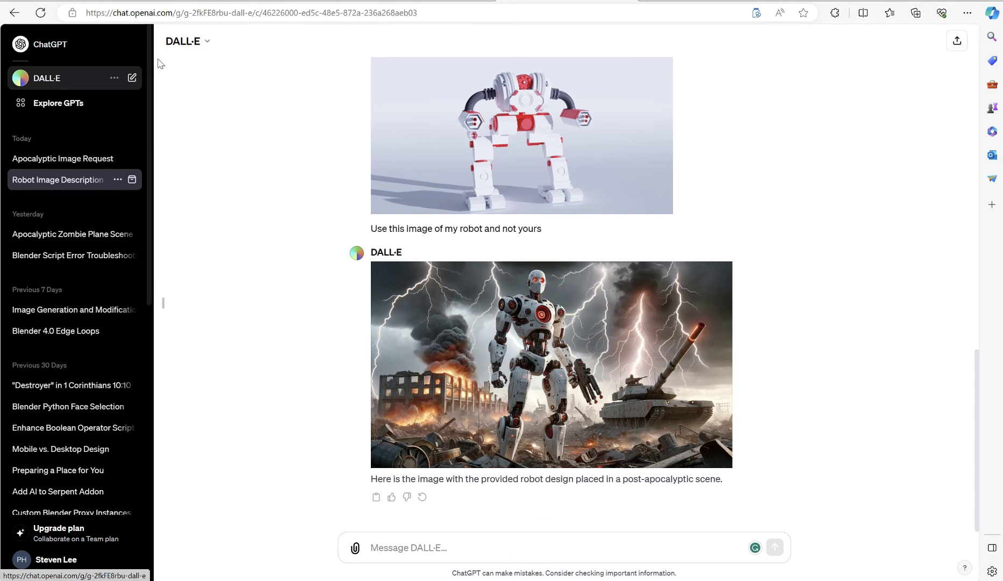
- Start a new chat and open the Explore GPTs store
click(200, 43)
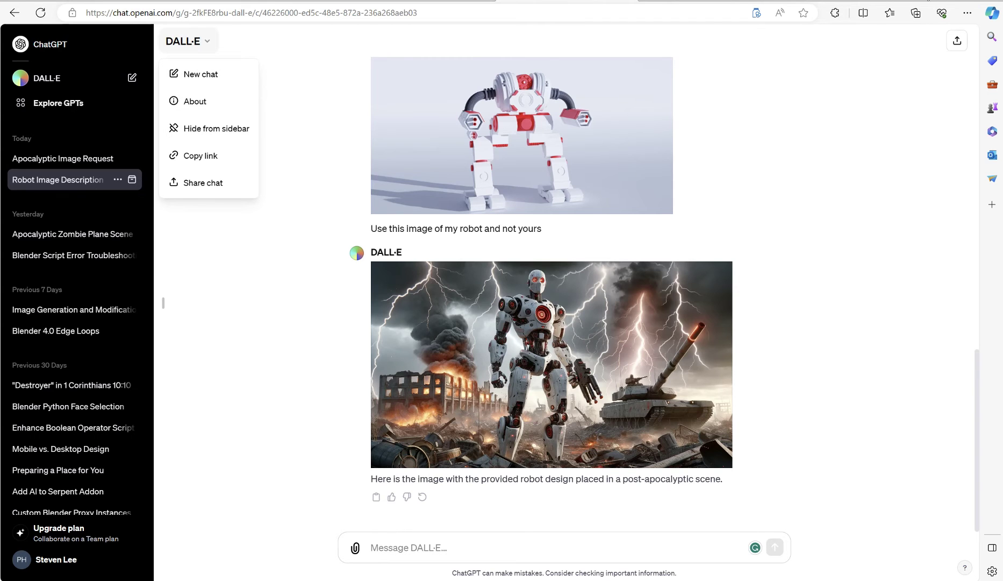
key(ctrl+shift+o)
click(60, 104)
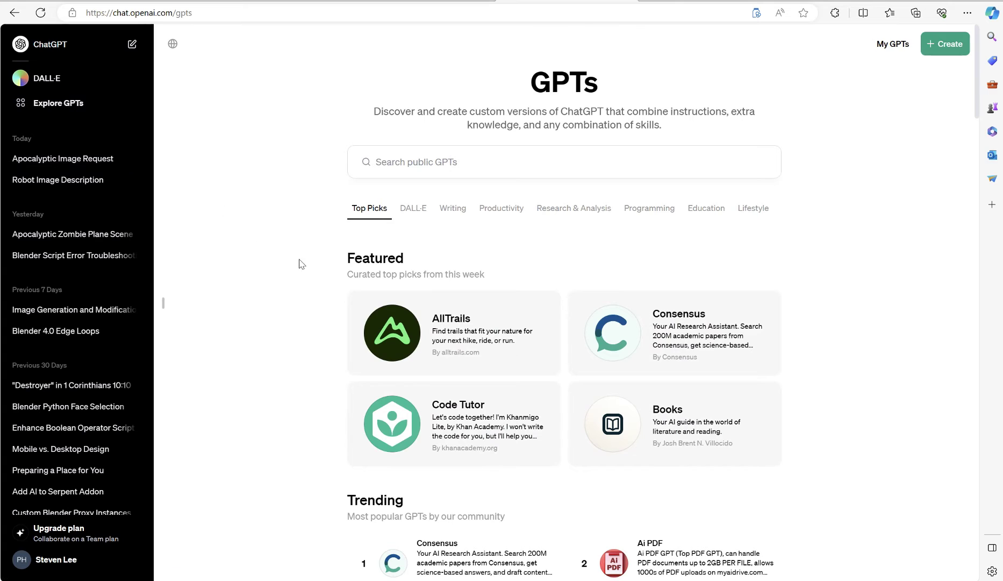
- Scroll through the GPT categories down to Productivity, where Canva is listed
scroll(861, 276, down, 1)
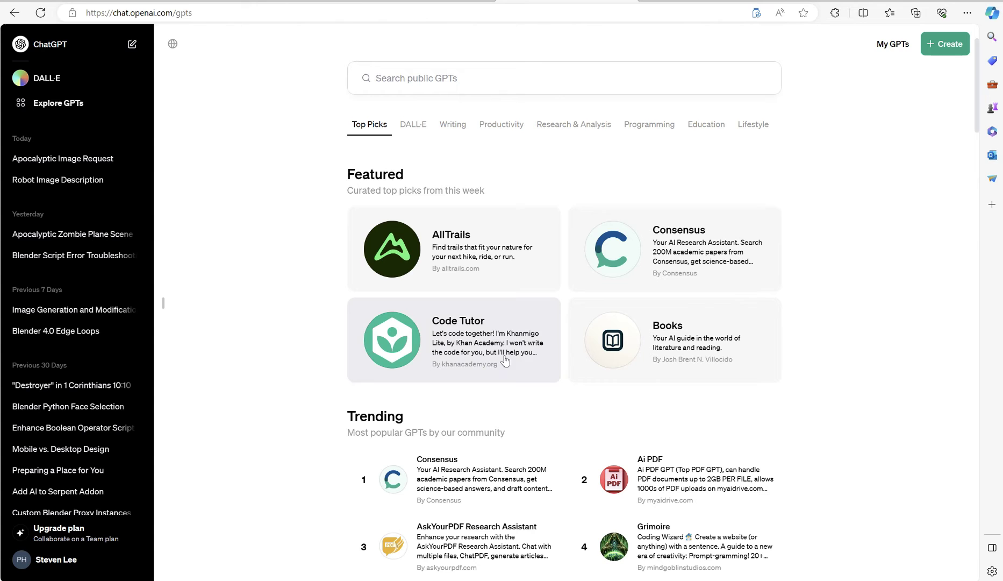
scroll(500, 390, down, 5)
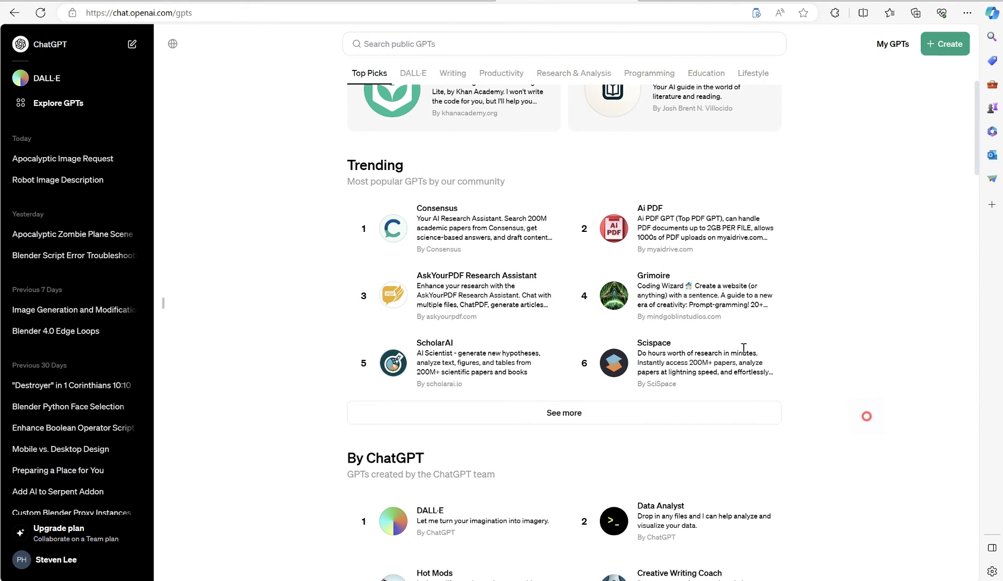
drag(866, 415, 417, 208)
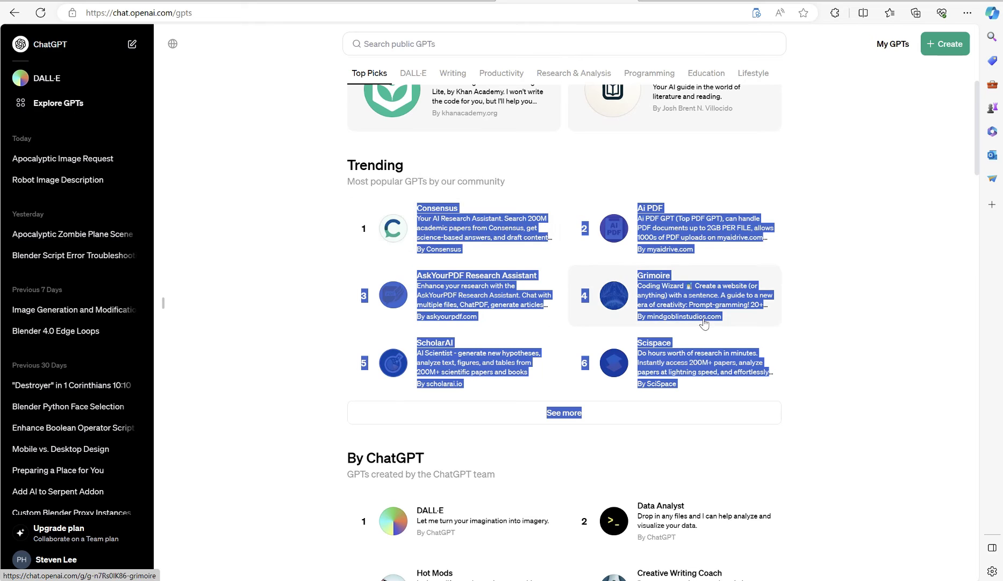
scroll(827, 348, down, 2)
scroll(827, 348, down, 1)
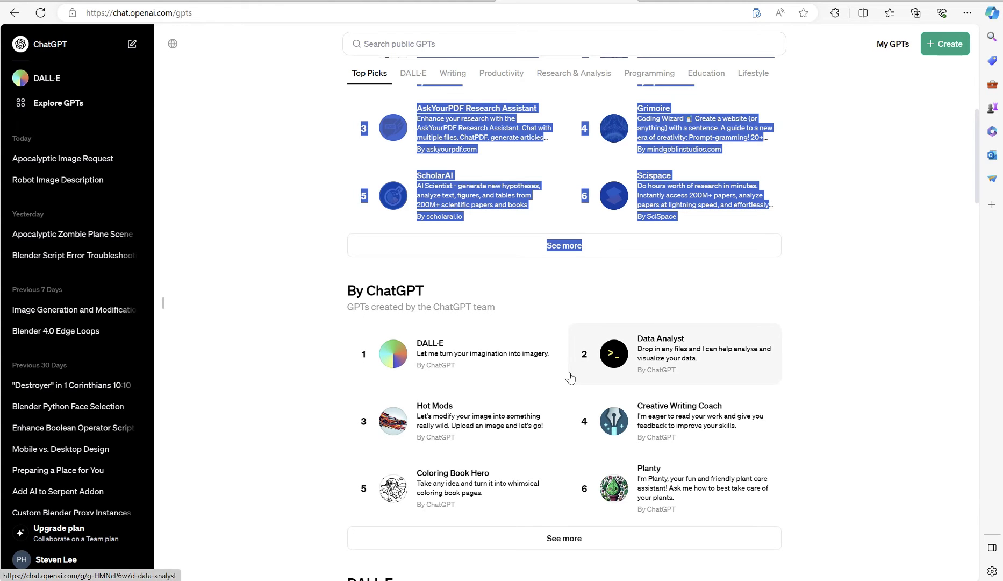
scroll(280, 423, down, 5)
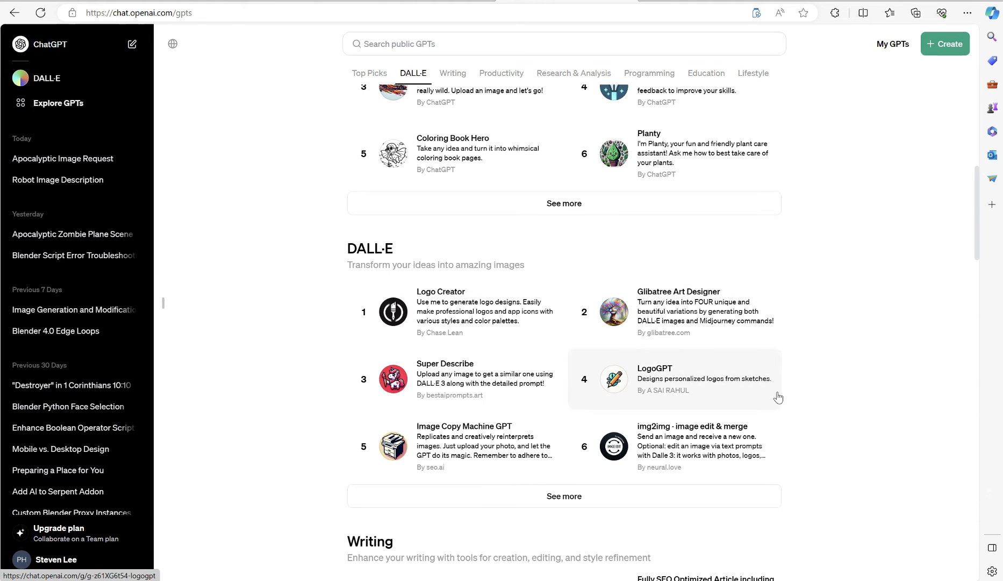
scroll(847, 405, down, 5)
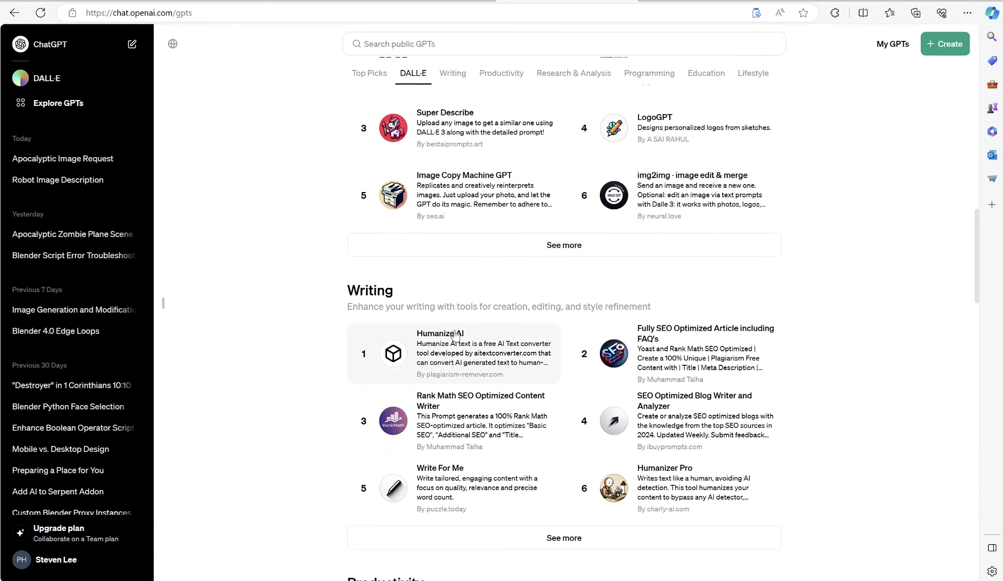
scroll(870, 371, down, 3)
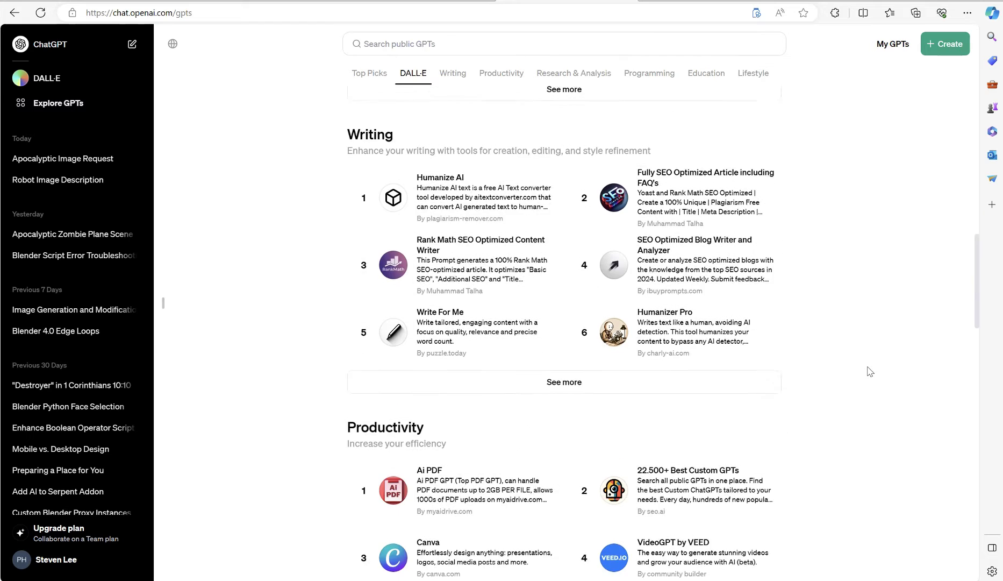
scroll(869, 371, down, 2)
scroll(826, 346, down, 1)
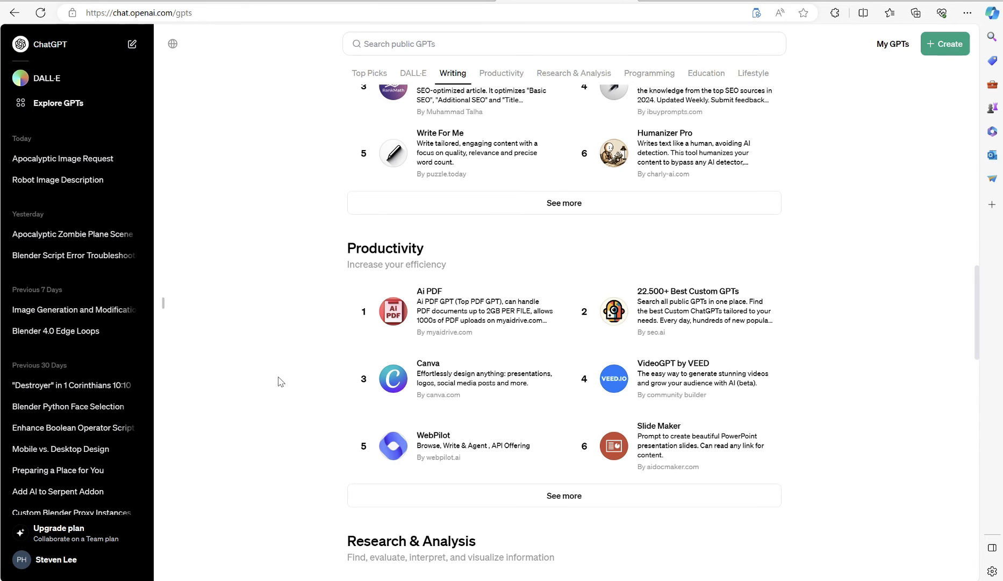
scroll(278, 382, down, 4)
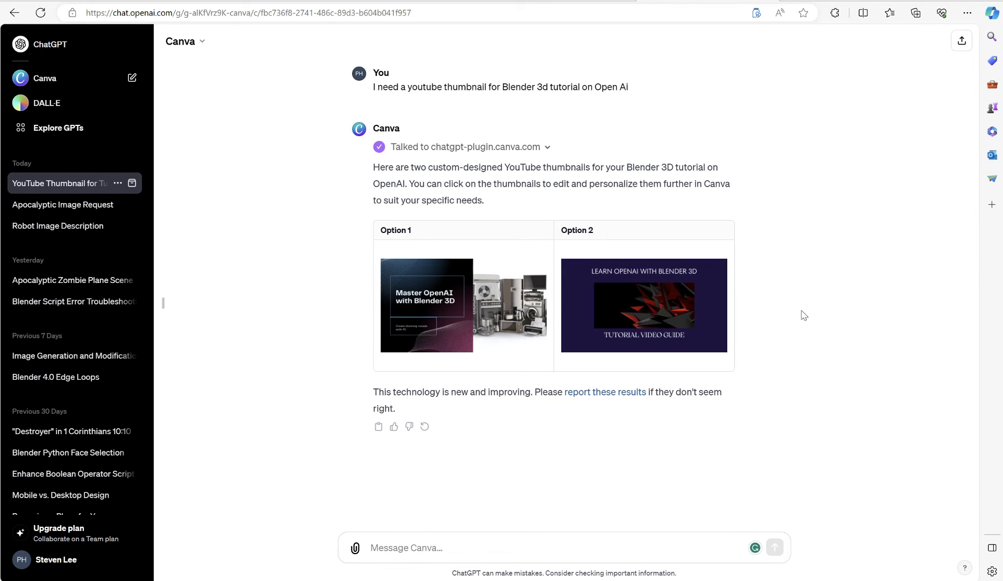
- Paste the request for a thumbnail geared to 3D modeling and AI technology, correcting 'Lets' to 'Let's'
text(Lets make the thumbnail more geared to 3d modeling and ai technology)
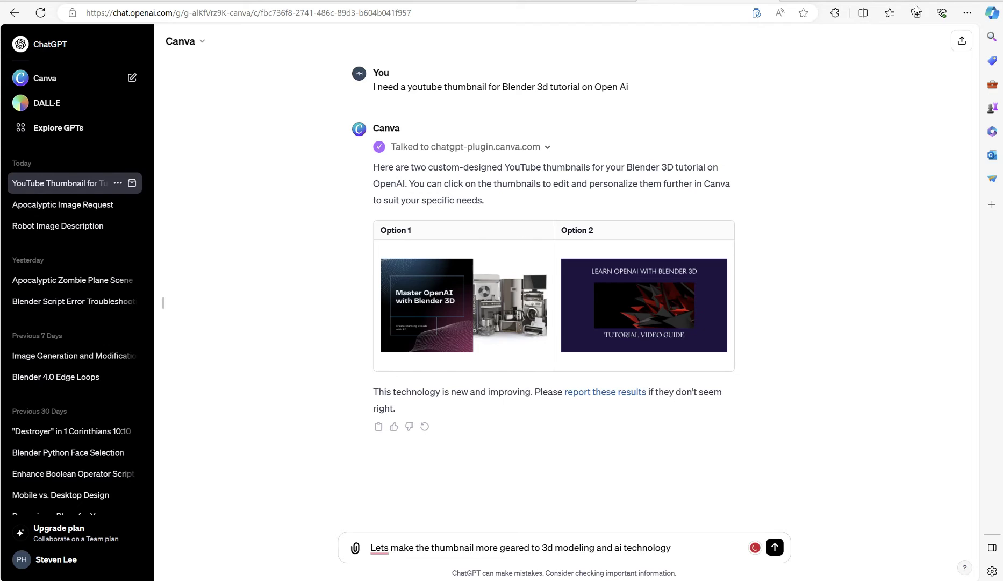
right_click(382, 554)
click(383, 468)
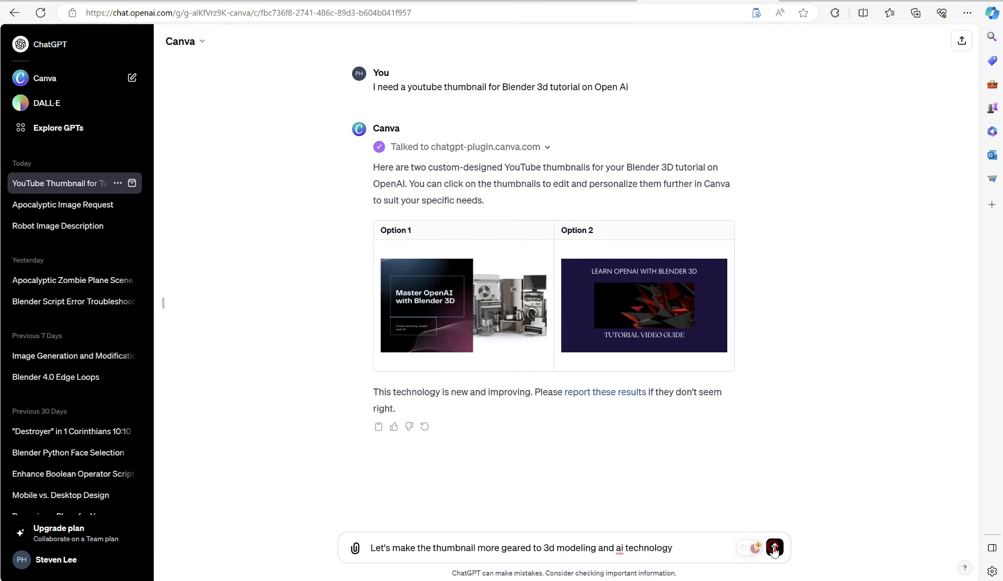
- Send the thumbnail refinement request and allow the Canva GPT to run its design action
key(Return)
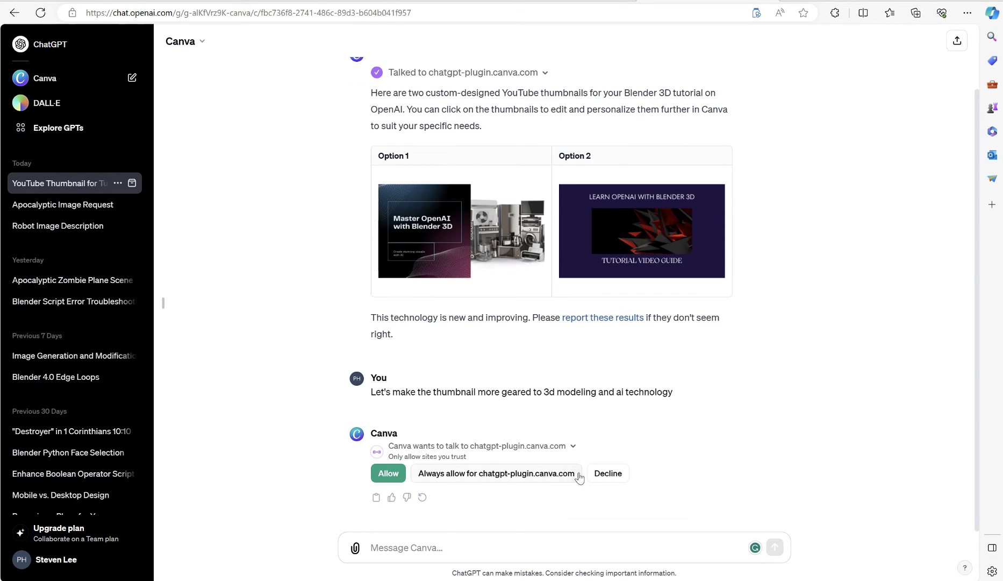
click(387, 473)
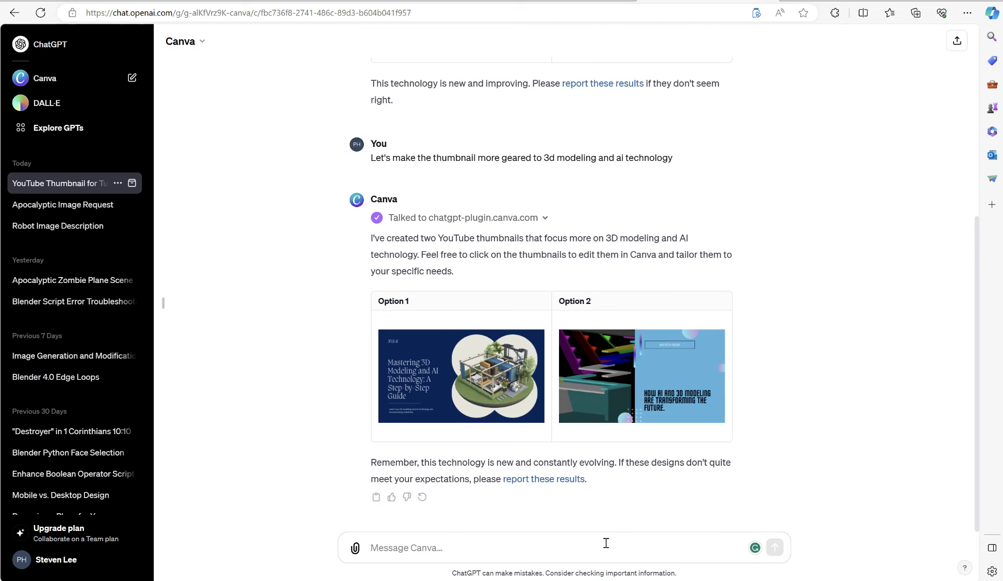
- Ask for the thumbnail to read "New Chat GPT's for 3D modeling and Youtube" and send it
click(585, 538)
text(Make the)
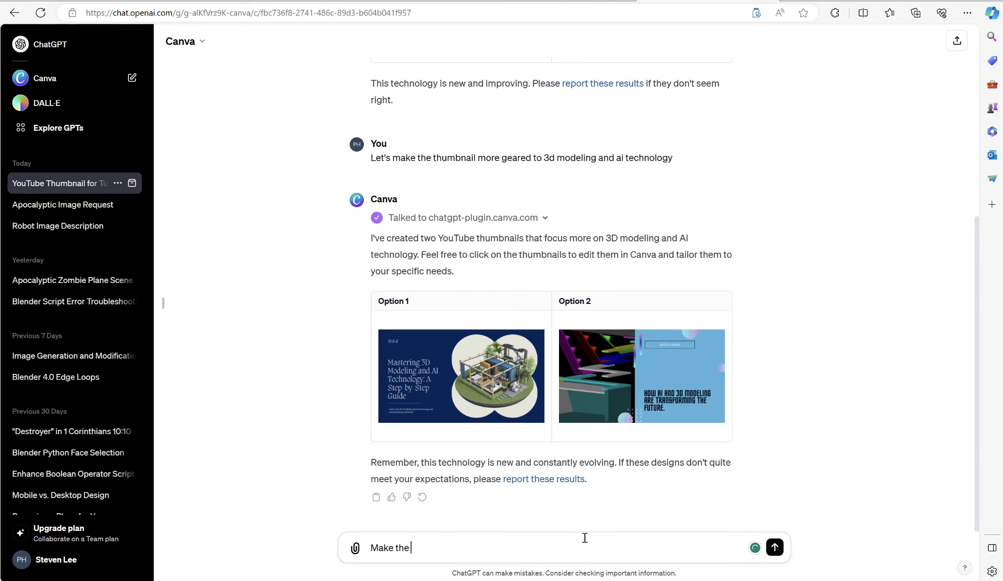
text( thumbnail req)
key(BackSpace)
text(ad)
text("New Chat)
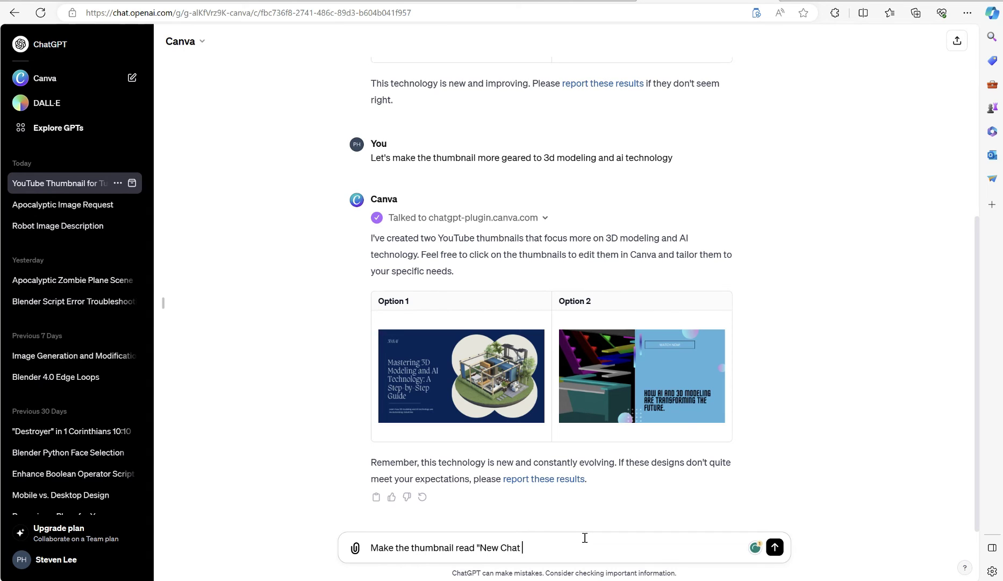
text( GPT)
text('s for 3D modeling and )
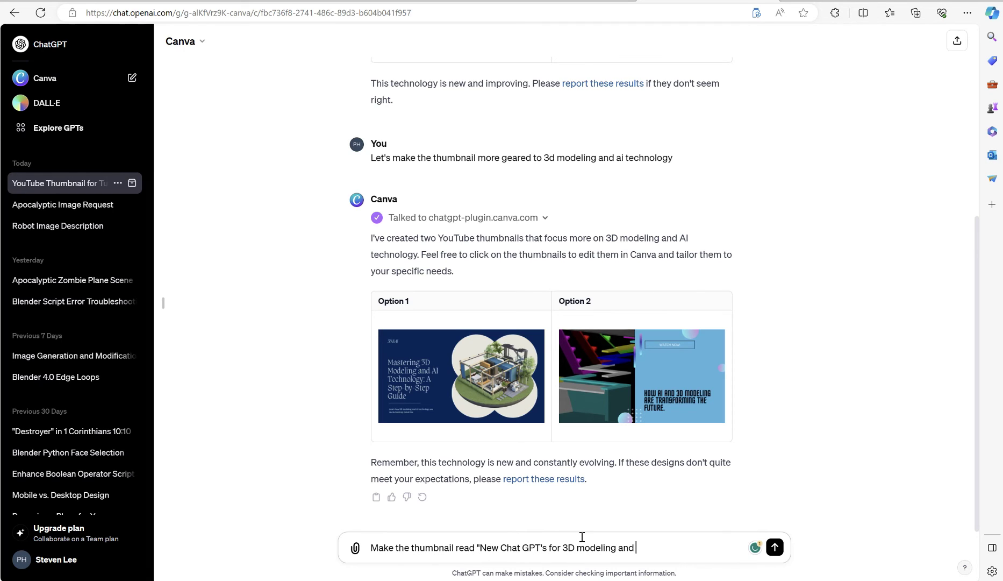
text(You)
text(tue)
text(be)
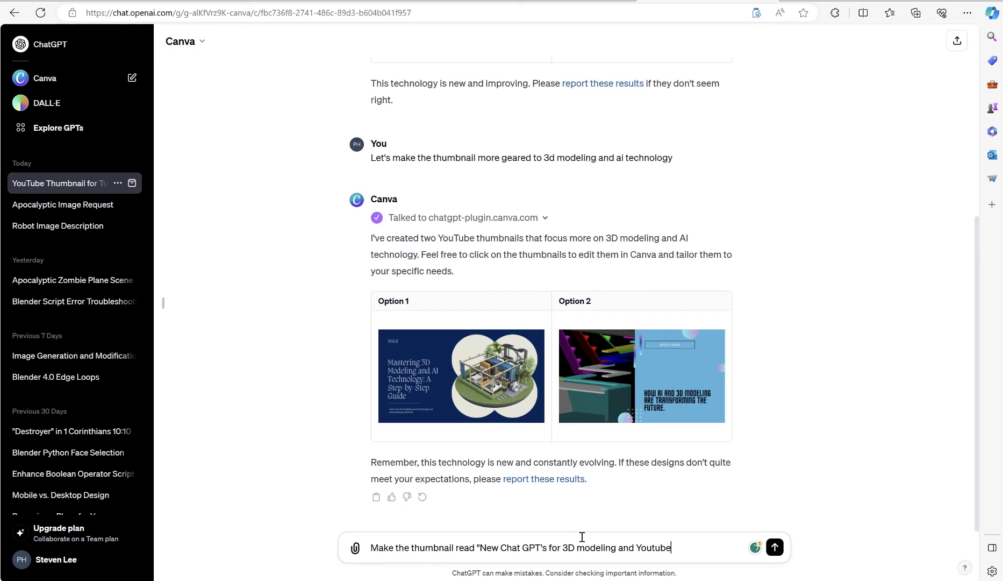
click(775, 547)
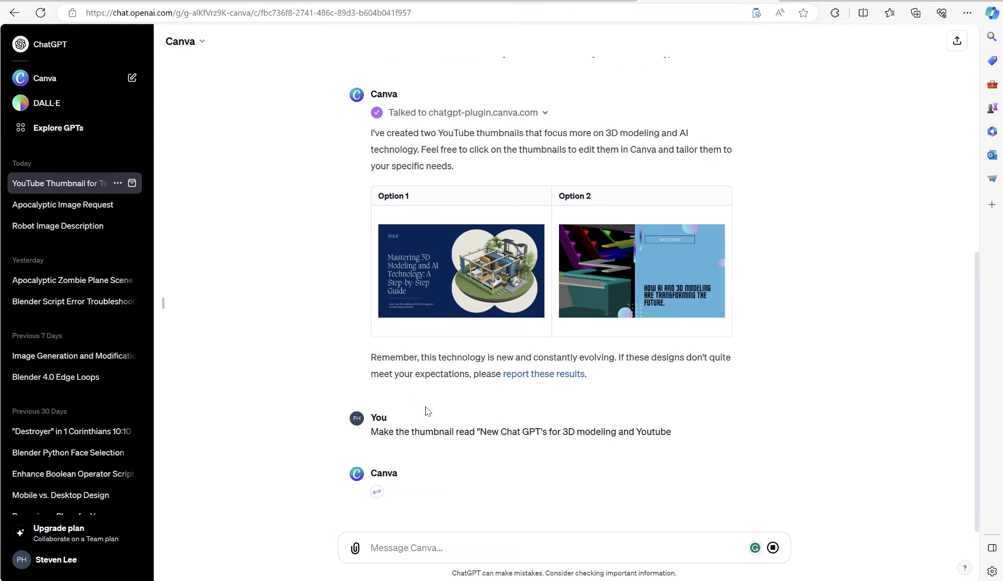
- Allow the Canva GPT to connect to Canva
click(385, 474)
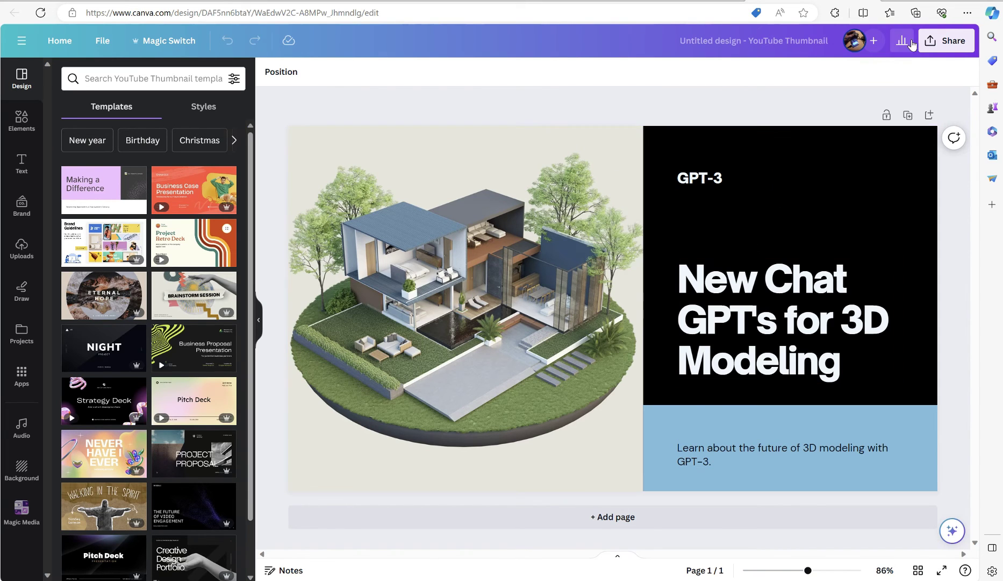
- Download the Canva thumbnail with the file type changed from PNG to JPG
click(938, 41)
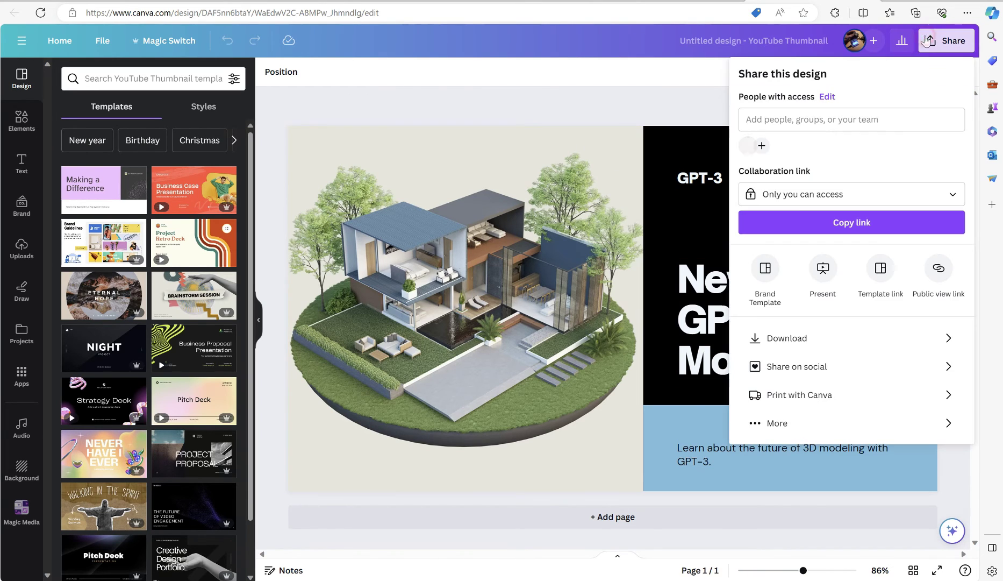
click(799, 338)
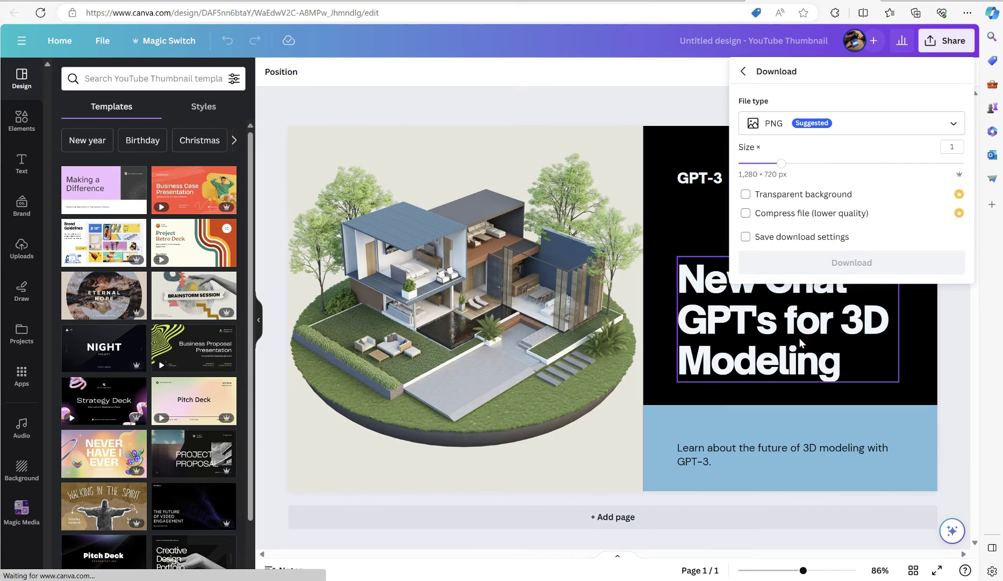
click(795, 129)
click(788, 153)
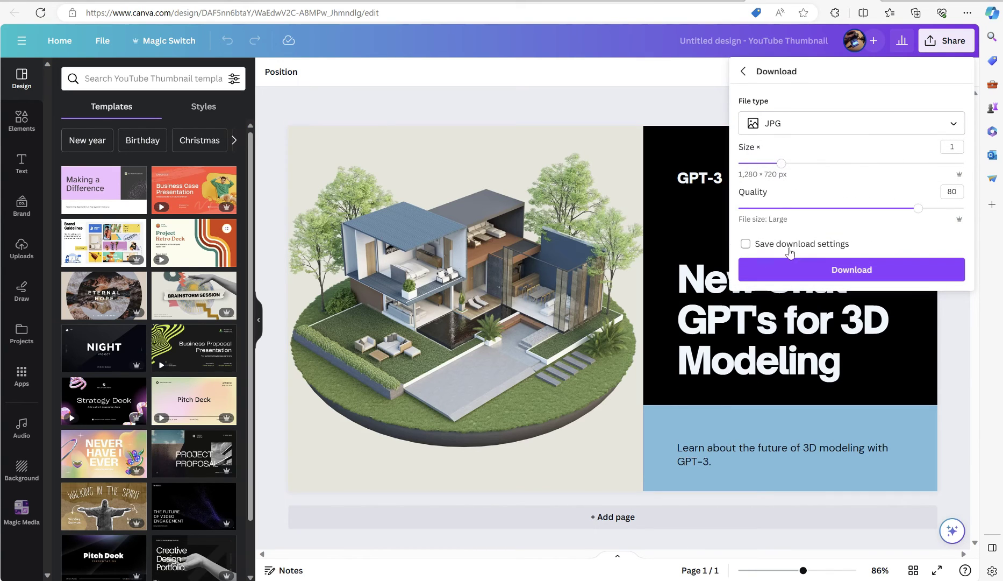
click(789, 269)
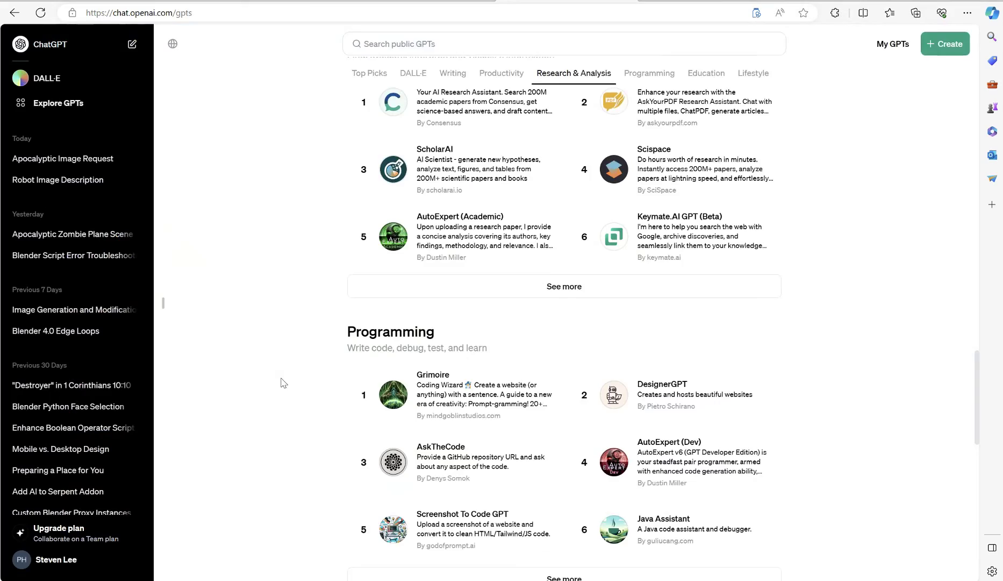
scroll(282, 382, down, 2)
scroll(281, 382, down, 9)
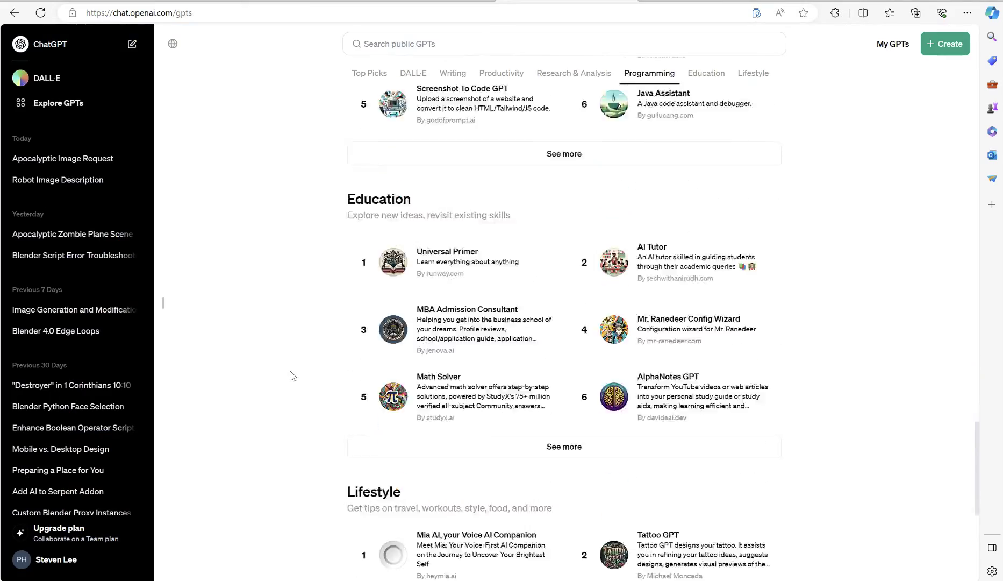
scroll(279, 402, down, 4)
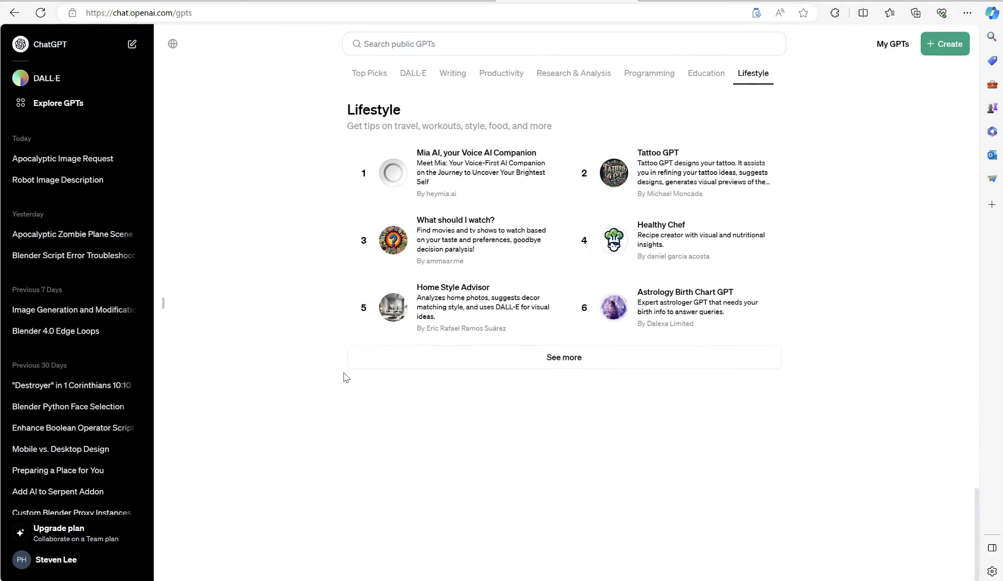
scroll(344, 377, up, 20)
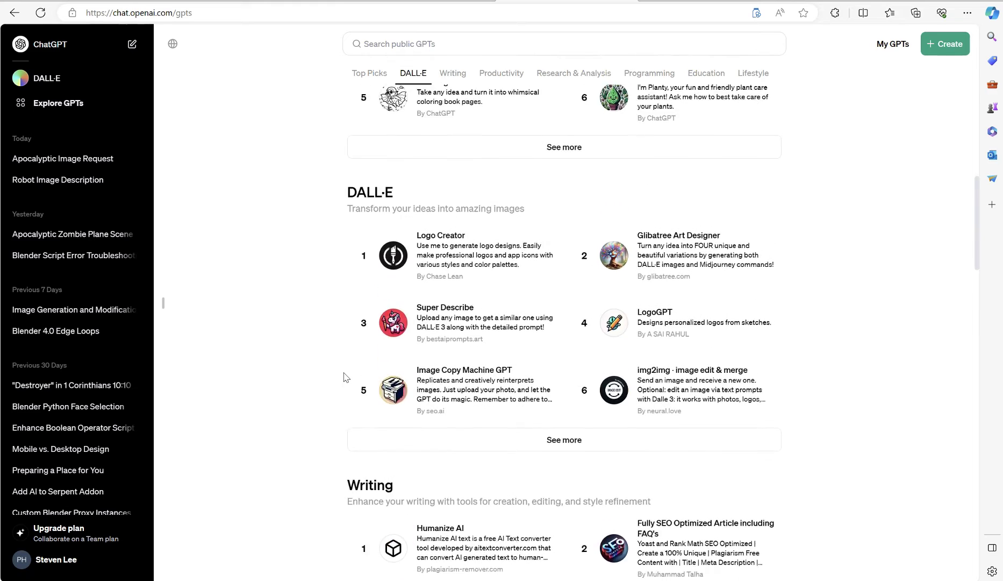
scroll(344, 377, up, 10)
click(849, 344)
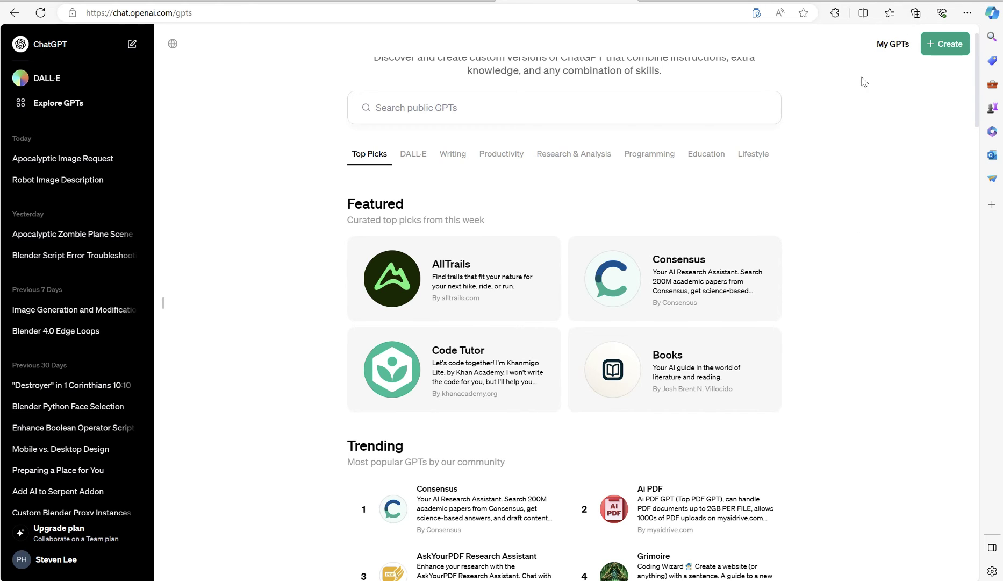
scroll(849, 200, up, 1)
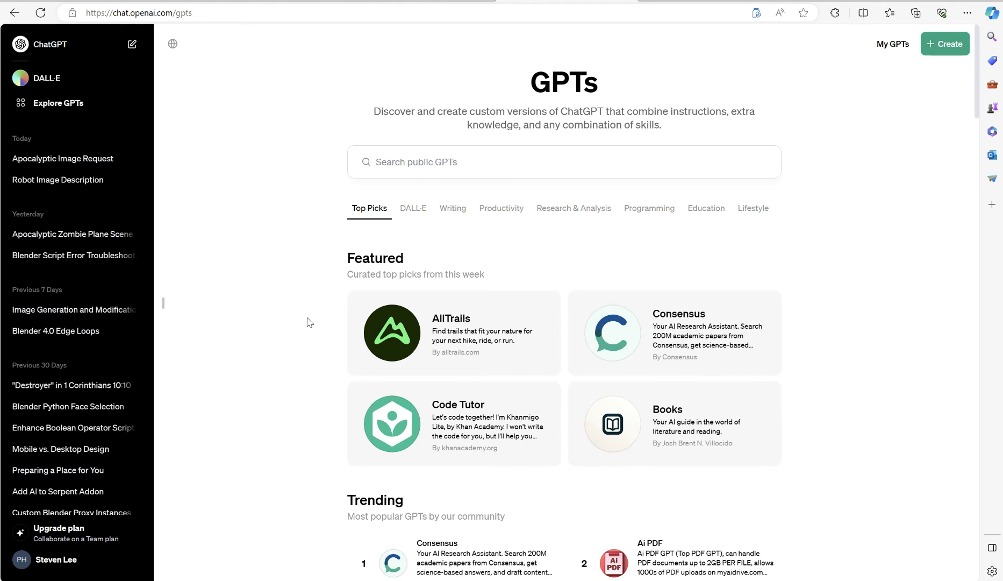
mouse_move(672, 580)
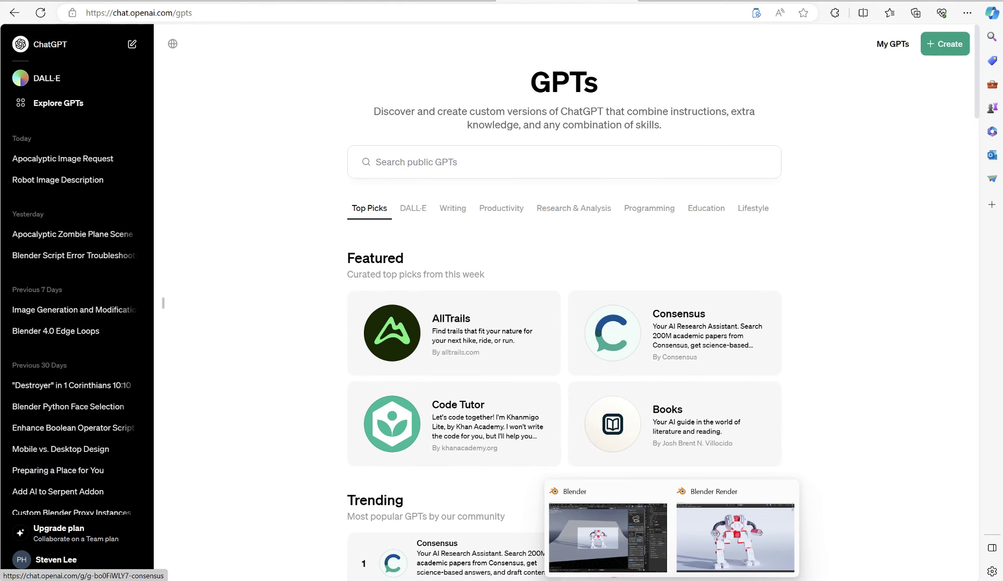
- In Blender, show the 123 sidebar panel and delete all objects in the mech scene
click(630, 529)
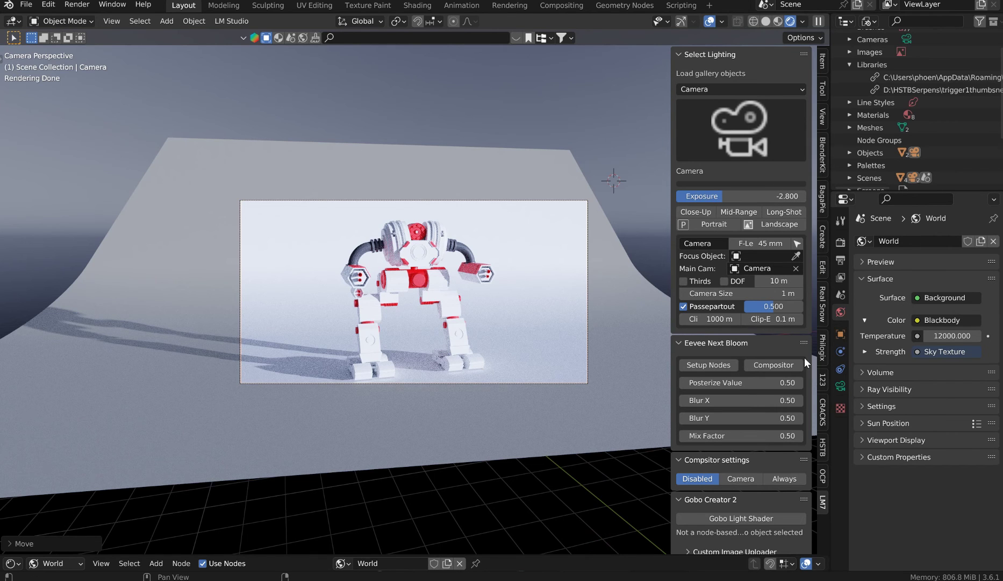
click(822, 381)
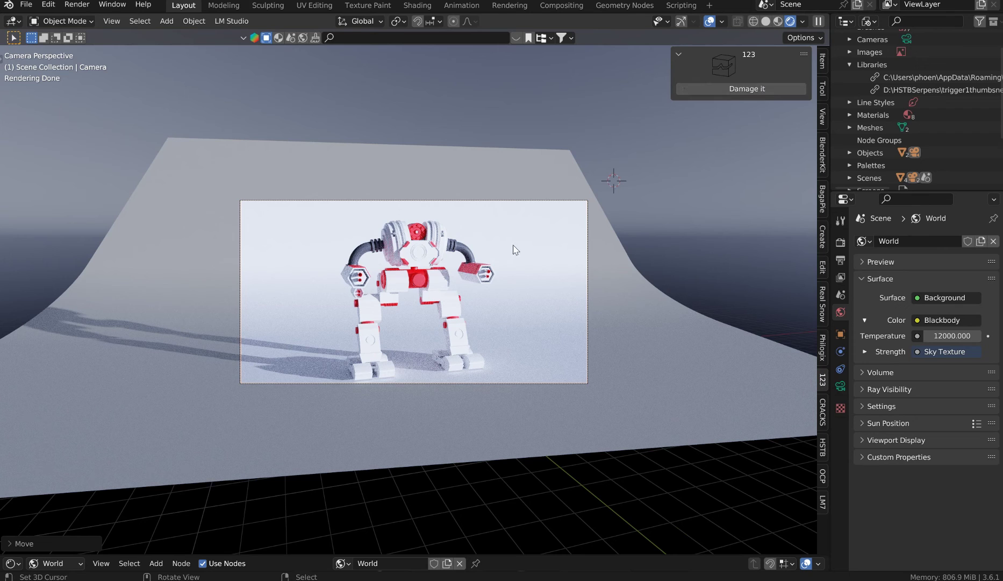
key(a)
key(Delete)
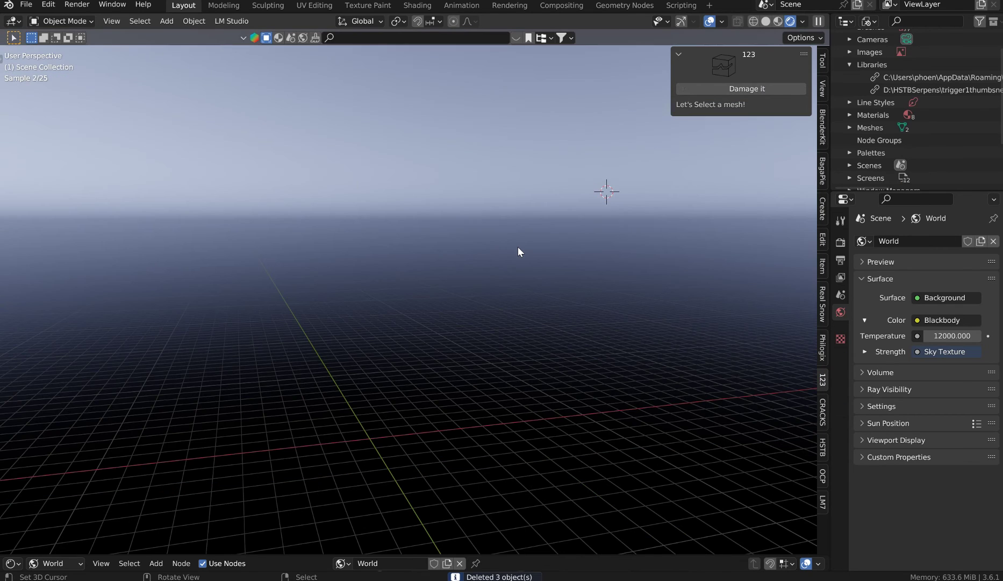
- Switch the viewport to Solid shading and snap the 3D cursor to the world origin
key(shift+a)
click(781, 21)
key(shift+s)
click(397, 283)
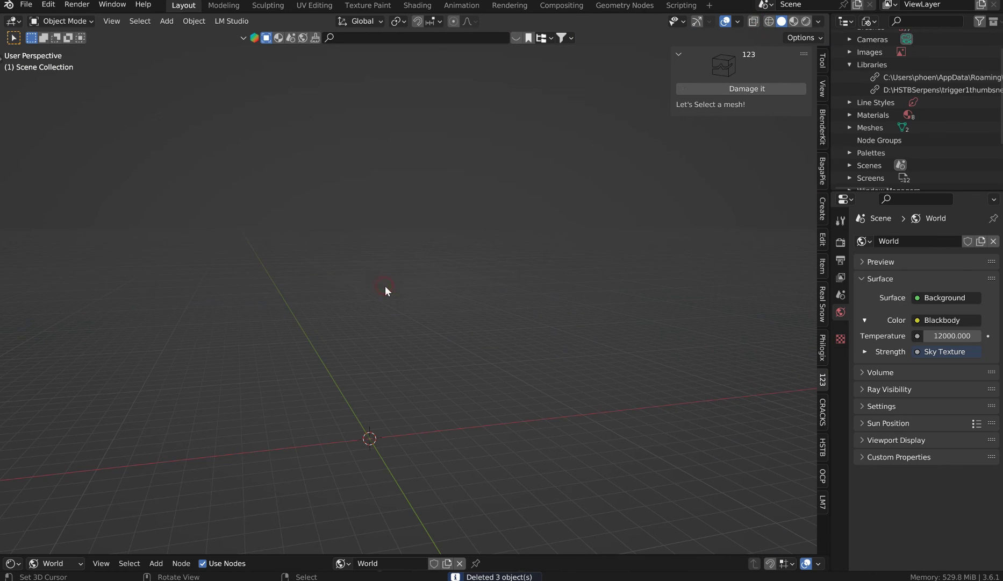
key(shift+a)
- Add a cube at the origin and apply the 123 add-on's Damage effect to it
mouse_move(409, 56)
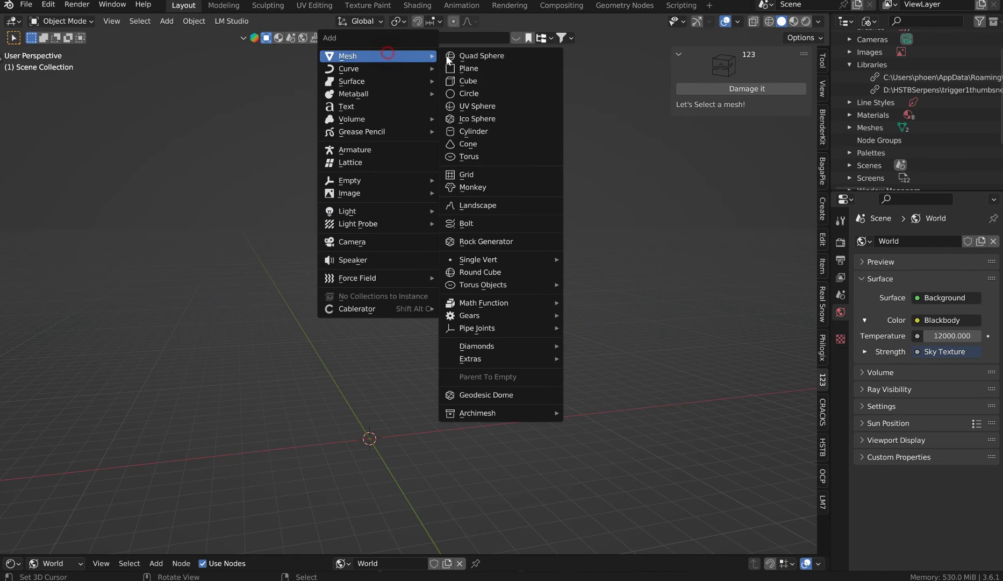
click(487, 78)
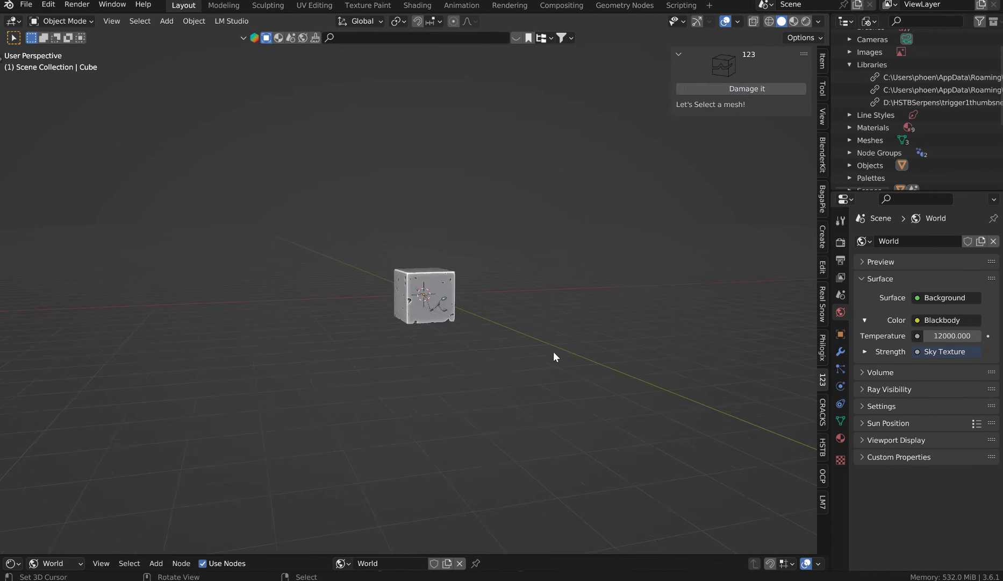
scroll(552, 348, up, 5)
scroll(597, 354, up, 1)
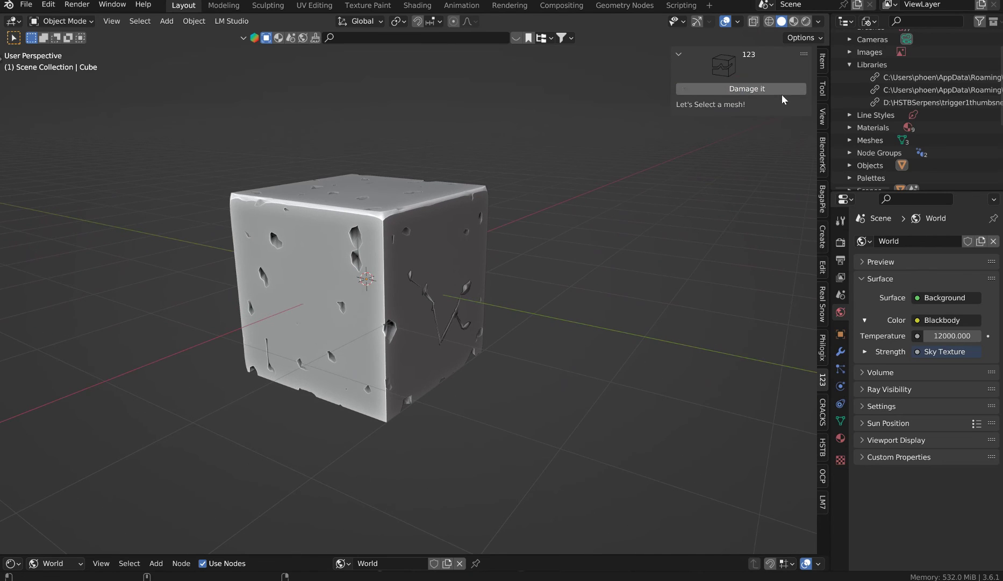
click(336, 243)
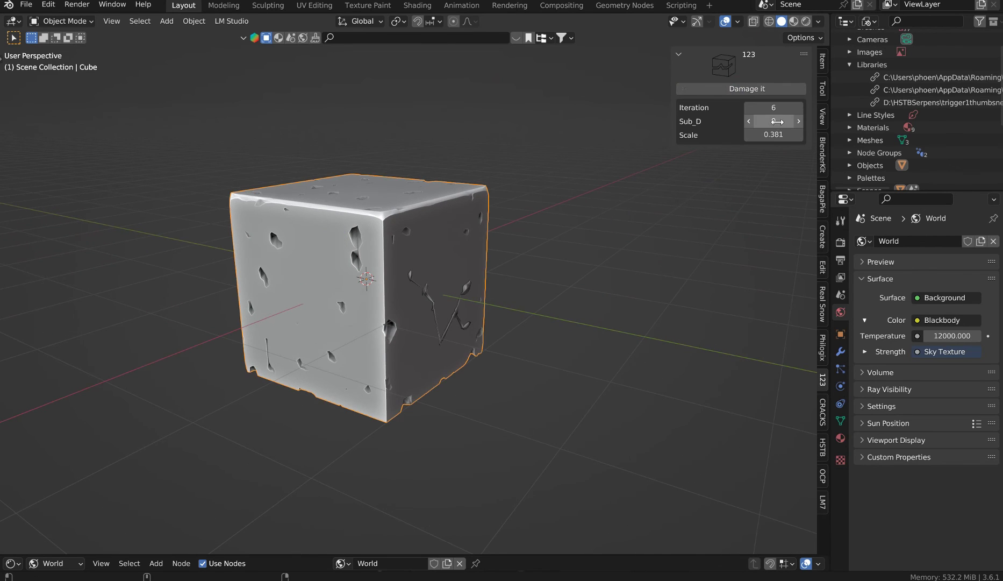
- Set the damage Scale to 0.389 and Iteration to 10, then orbit around the cube
drag(766, 137, 771, 137)
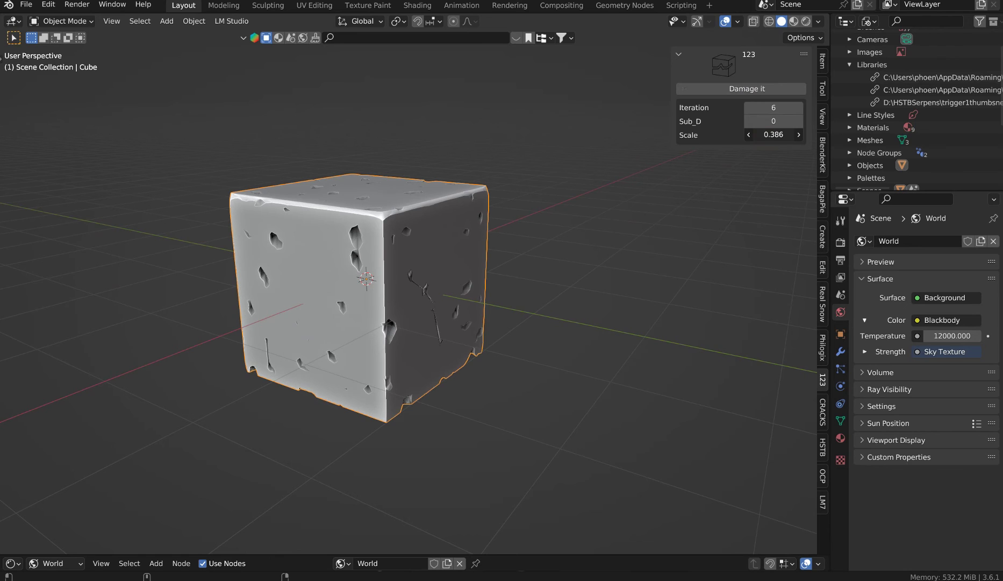
scroll(336, 278, up, 2)
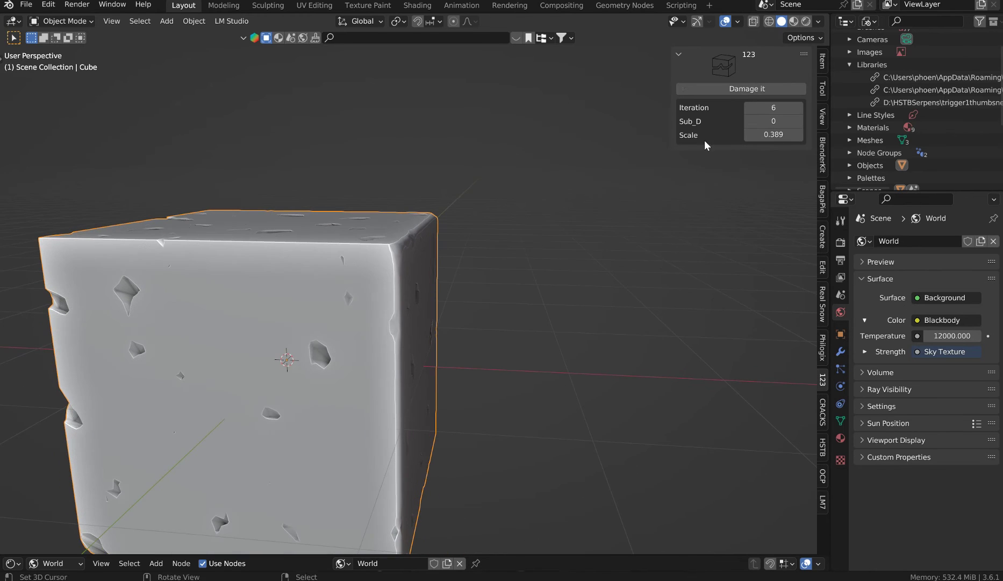
click(800, 108)
click(800, 108)
click(801, 108)
click(801, 107)
click(800, 107)
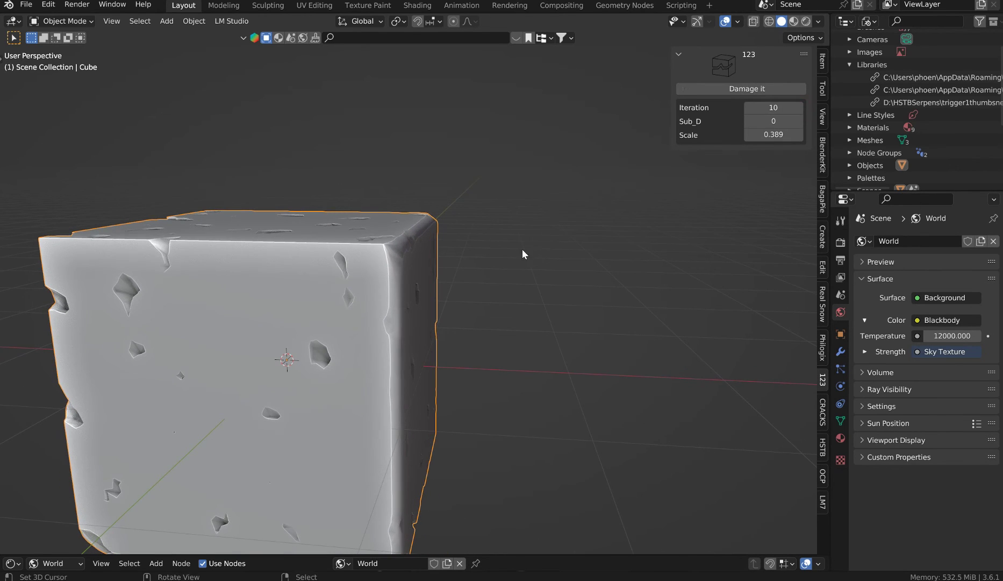
scroll(522, 250, down, 3)
drag(522, 250, 380, 236)
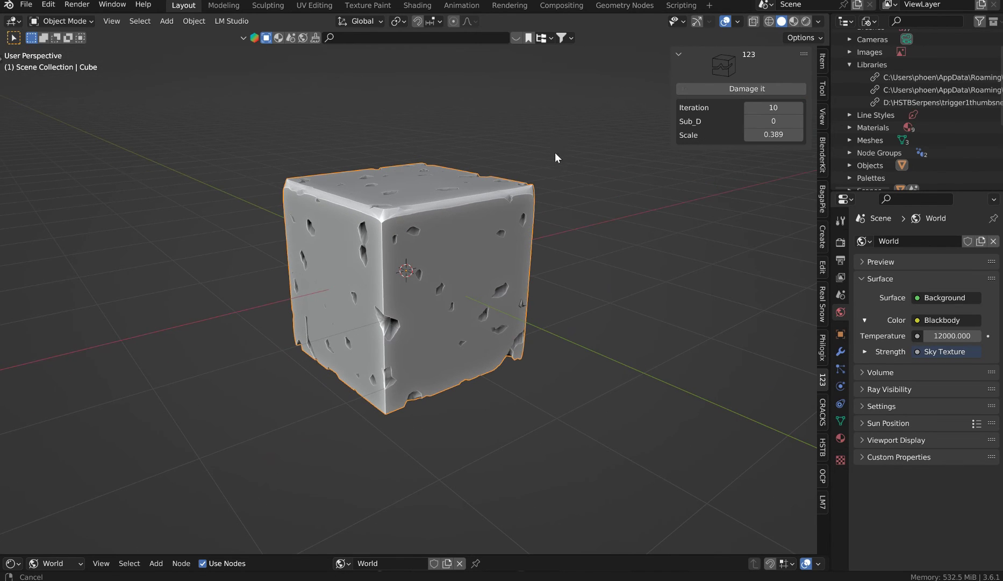
drag(555, 152, 537, 189)
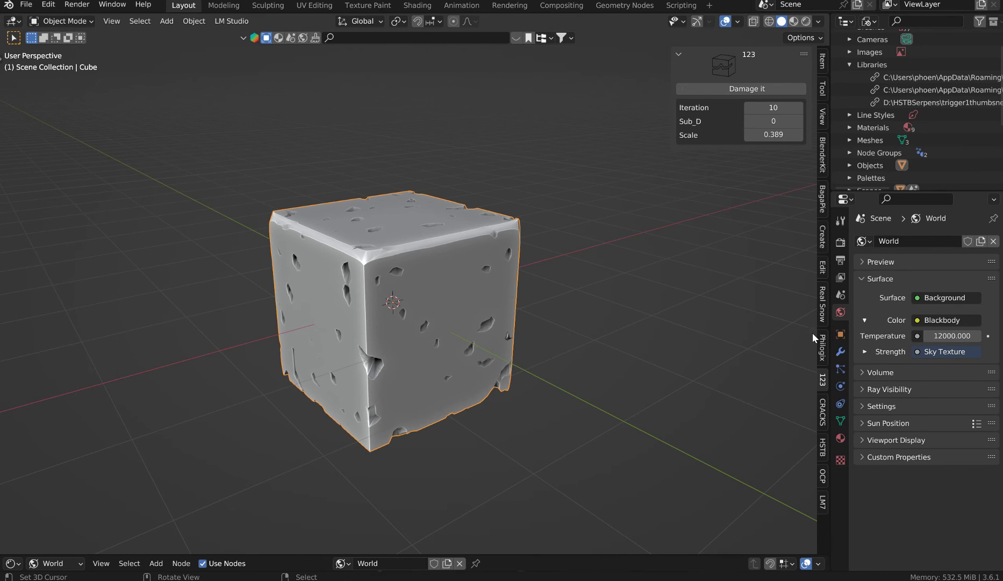
- Load Mech_Uziel_1 from the HSTB Easy loader gallery beside the damaged cube
click(825, 410)
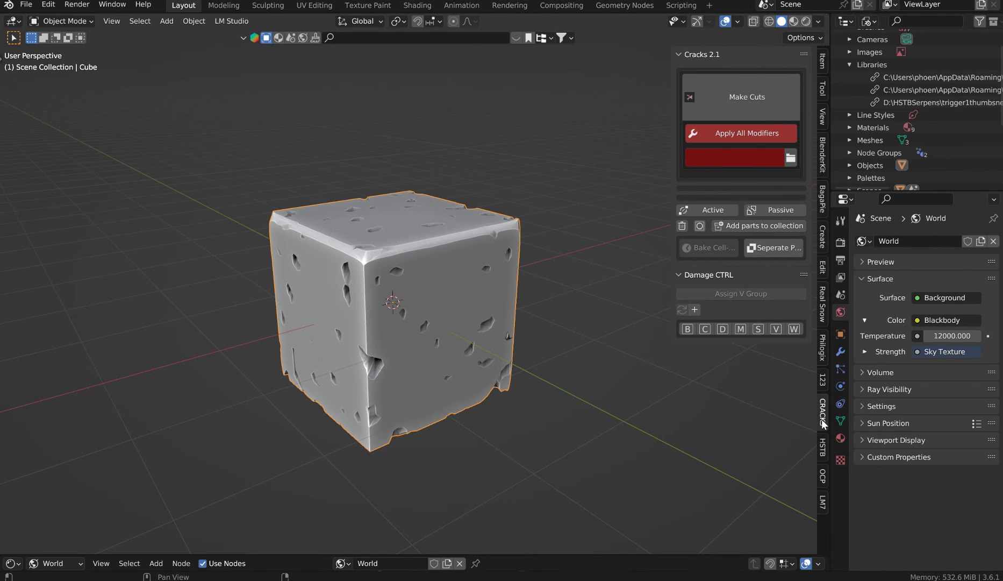
click(824, 448)
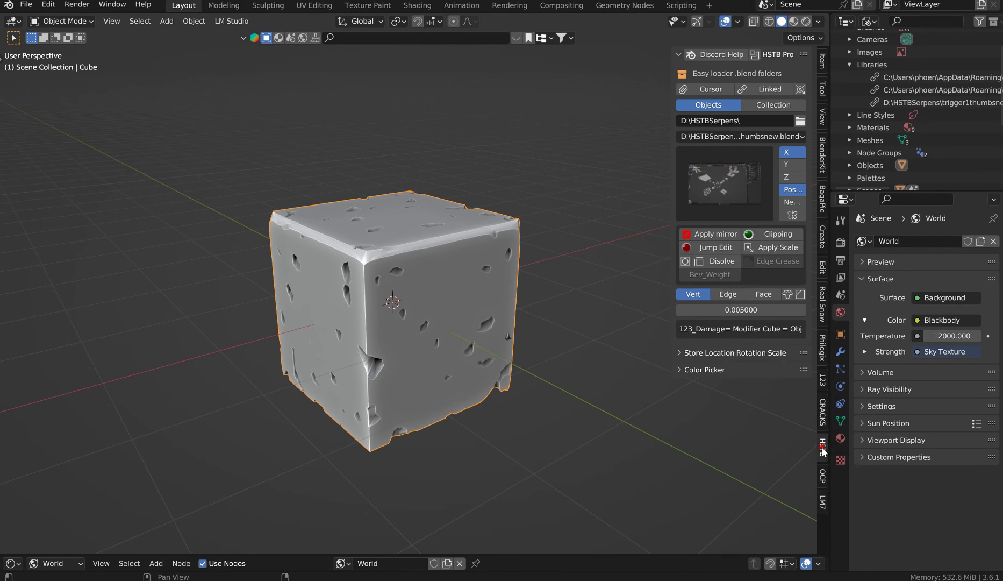
click(728, 163)
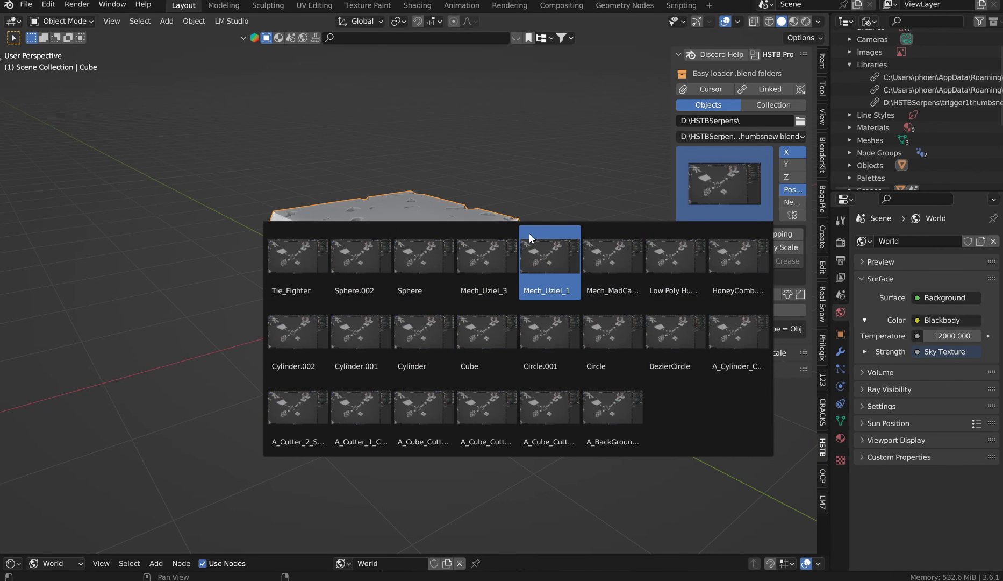
key(Return)
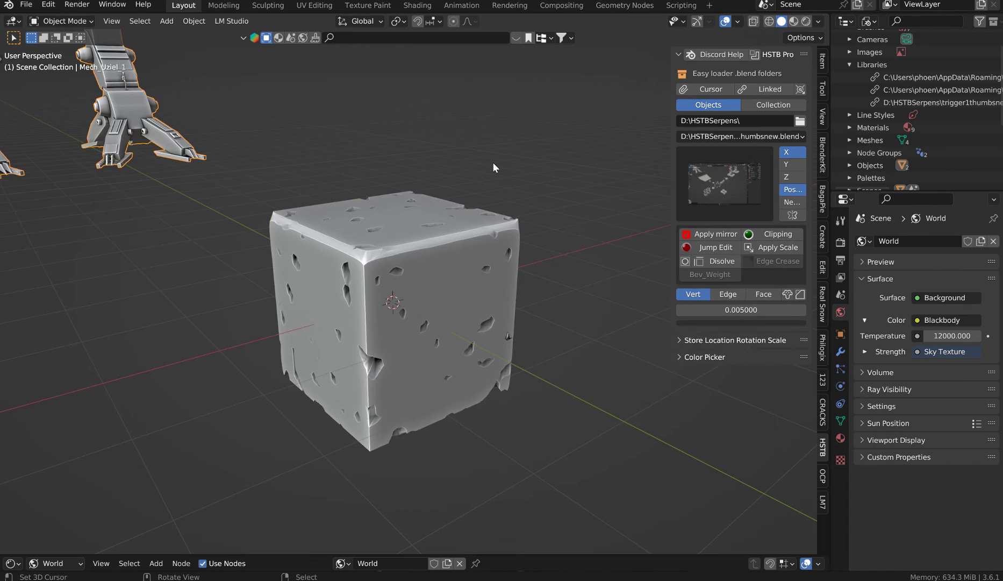
scroll(492, 161, down, 3)
scroll(386, 239, up, 4)
scroll(249, 161, down, 3)
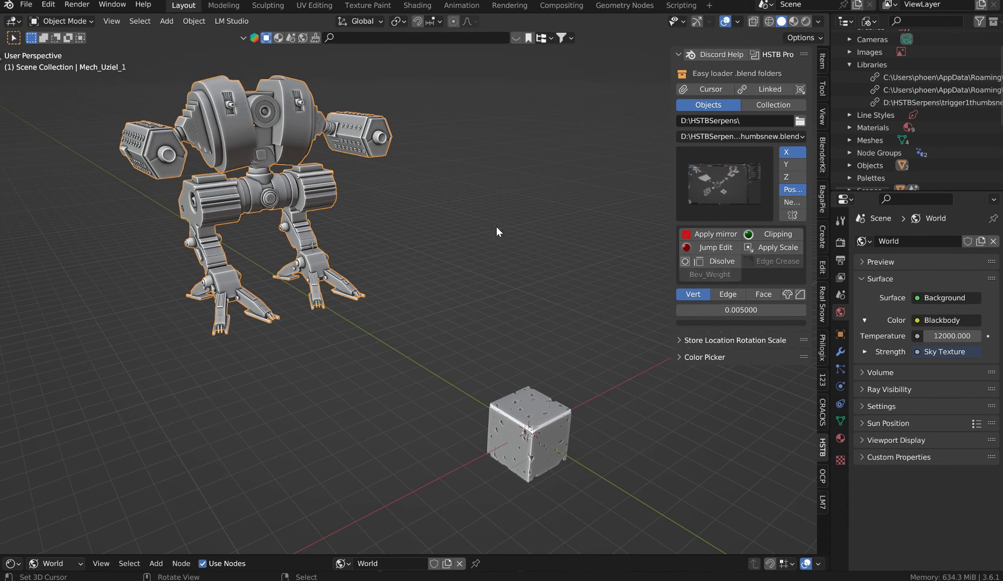
- Select the mech and replace it with an OCP proxy shell
right_click(499, 199)
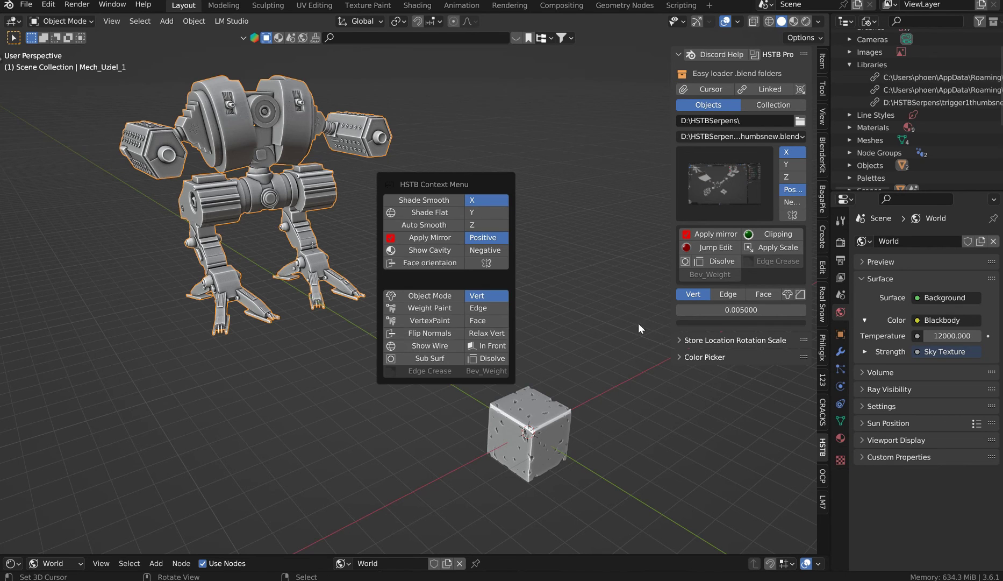
click(822, 476)
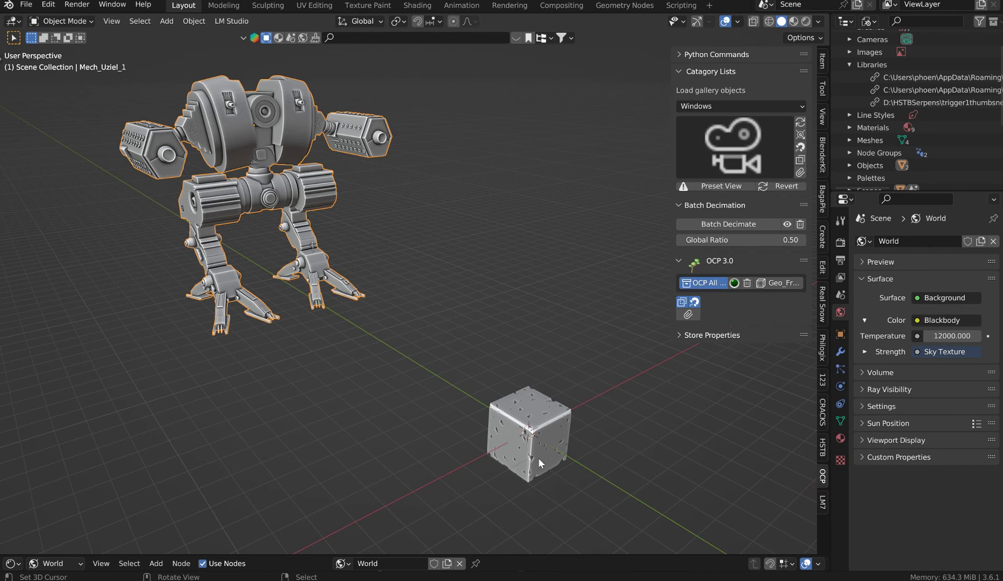
click(541, 426)
click(262, 123)
click(689, 314)
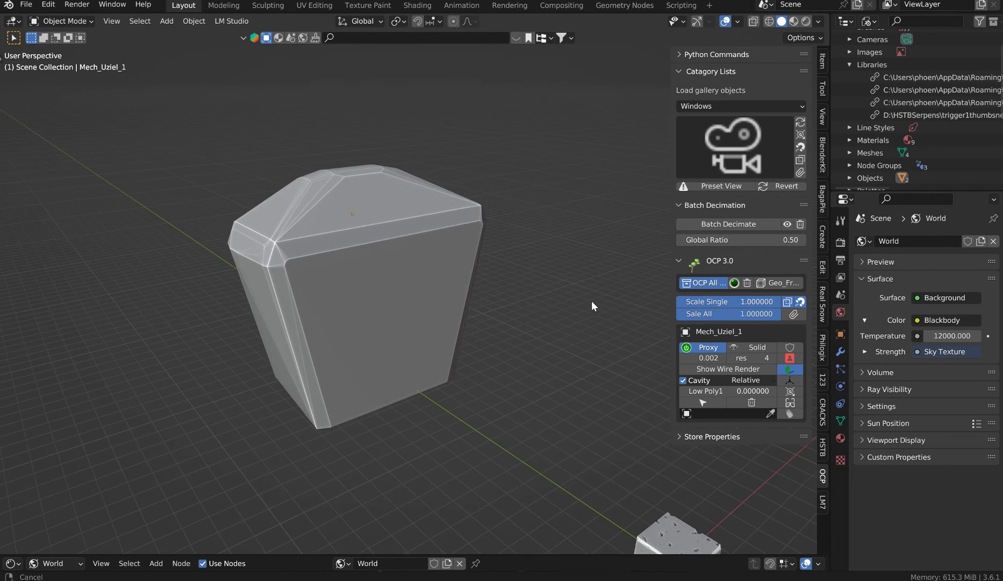
- Toggle wireframe and back to solid, enable the Statistics overlay, and select the proxy
key(z)
click(266, 248)
scroll(339, 247, up, 3)
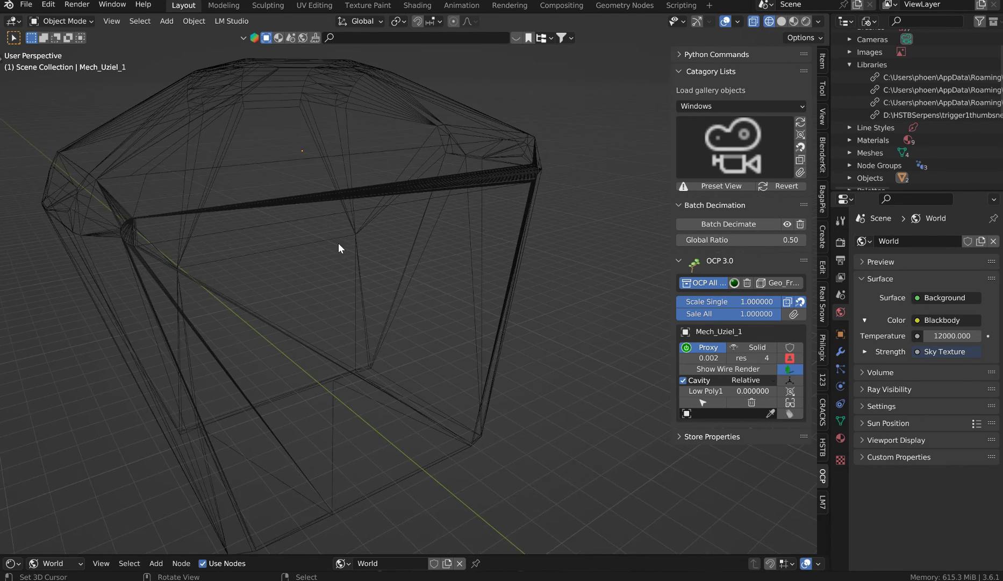
scroll(283, 143, down, 5)
key(z)
click(416, 183)
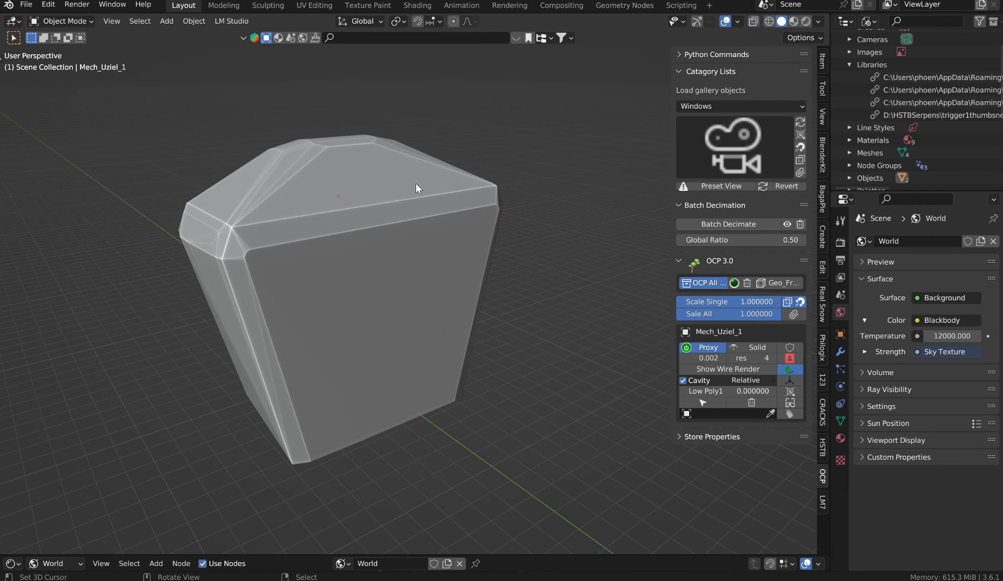
click(790, 402)
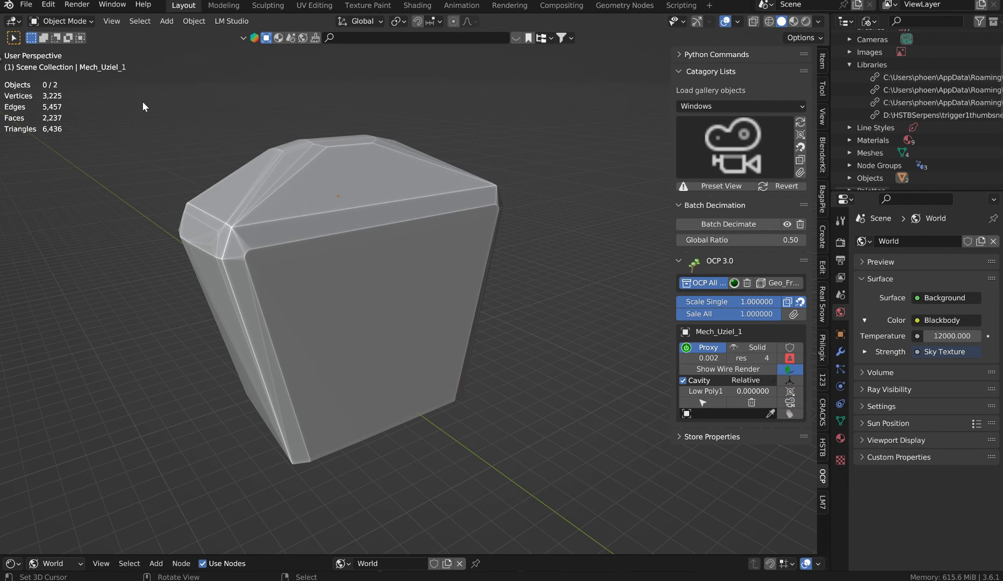
click(474, 256)
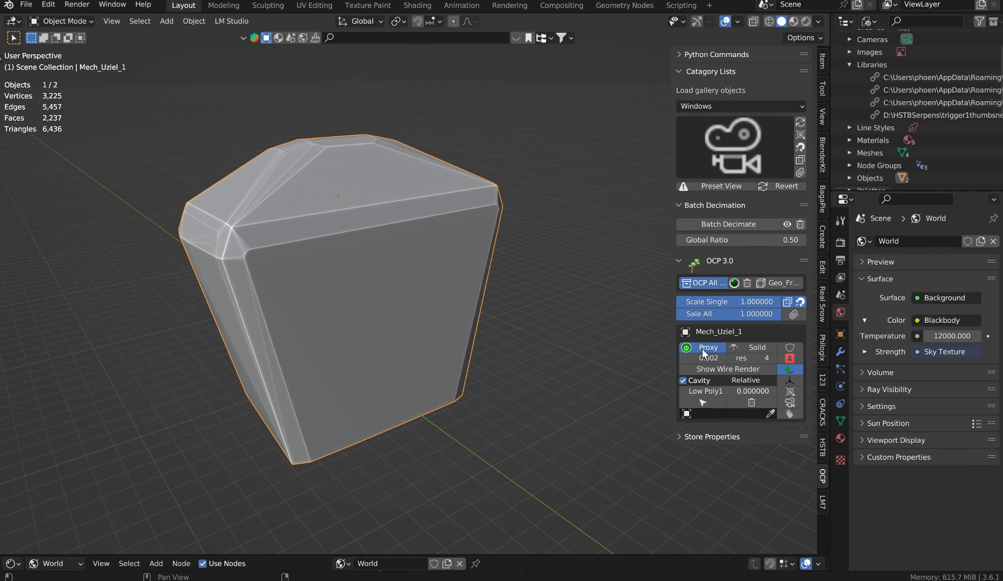
- Restore the full mech via the OCP All toggle, test Batch Decimate on and off, then reselect it
click(735, 283)
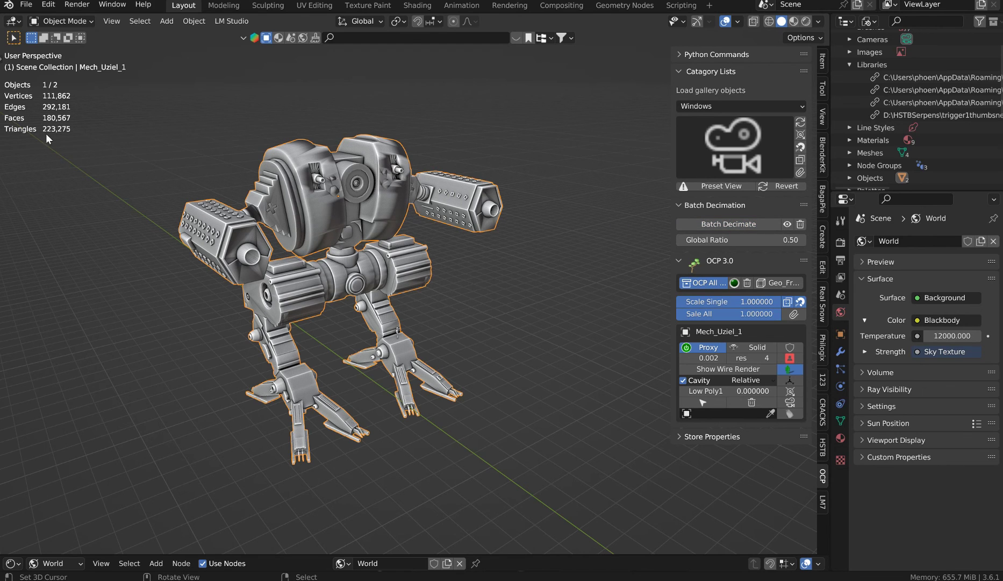
click(788, 224)
click(788, 223)
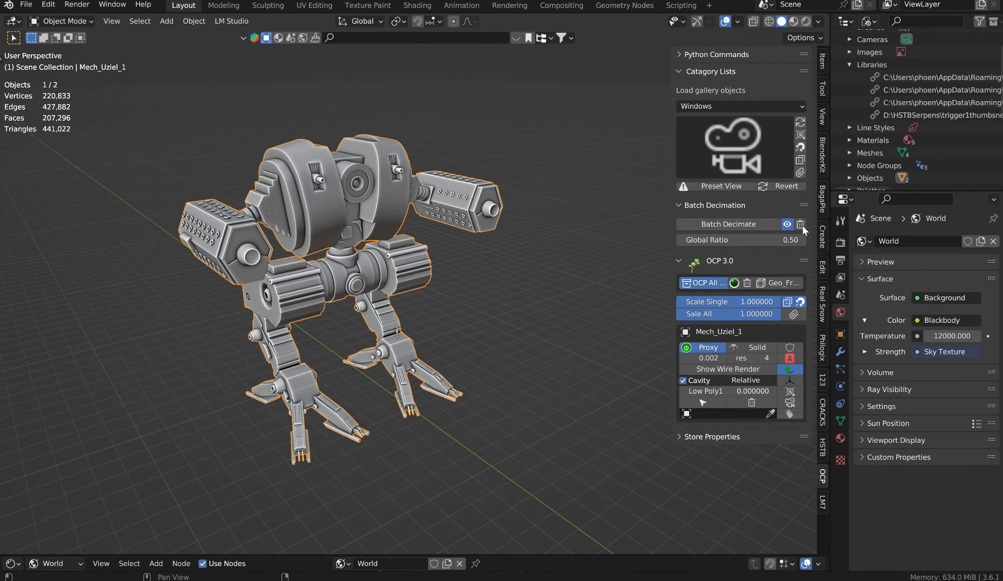
click(801, 225)
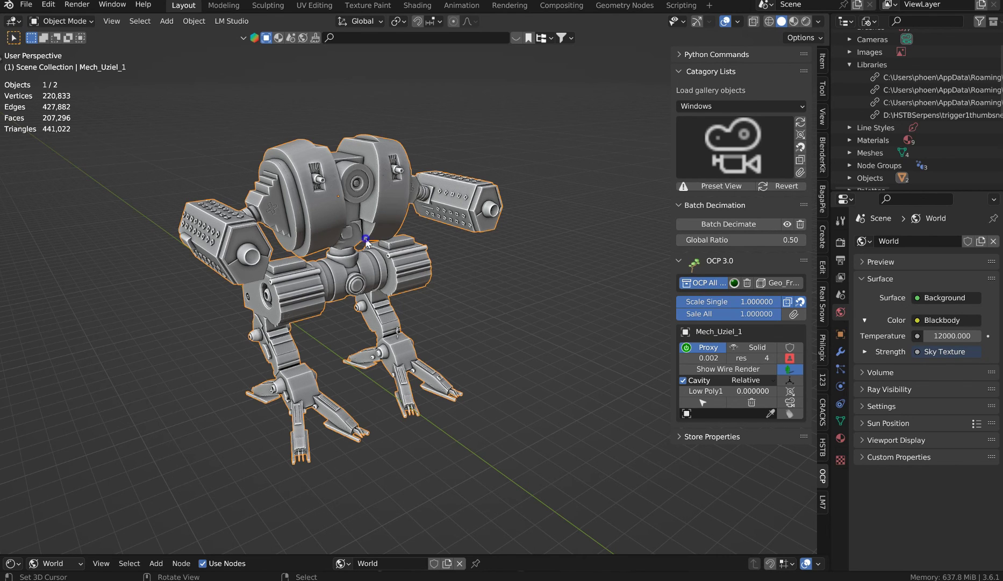
click(468, 279)
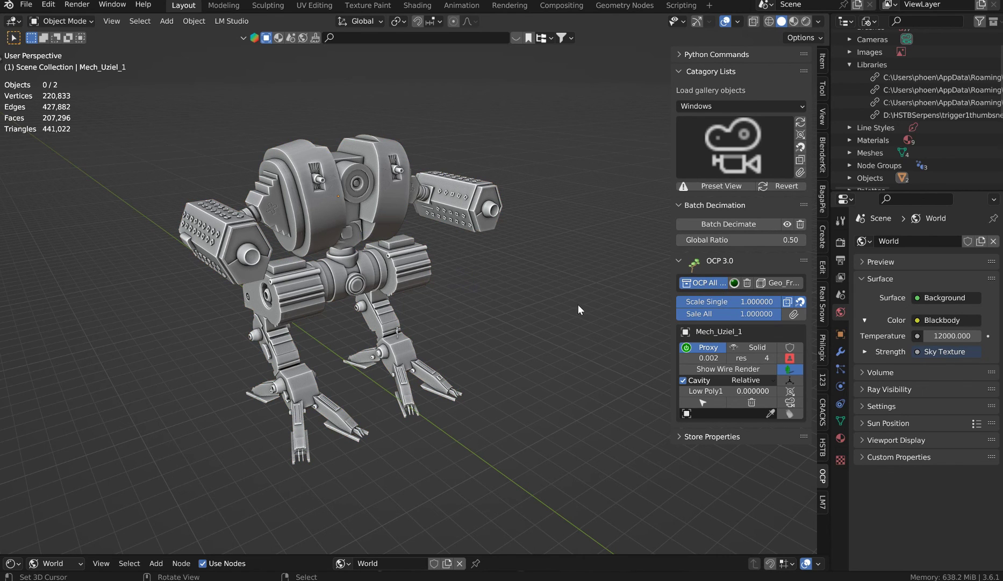
drag(559, 277, 441, 249)
click(441, 249)
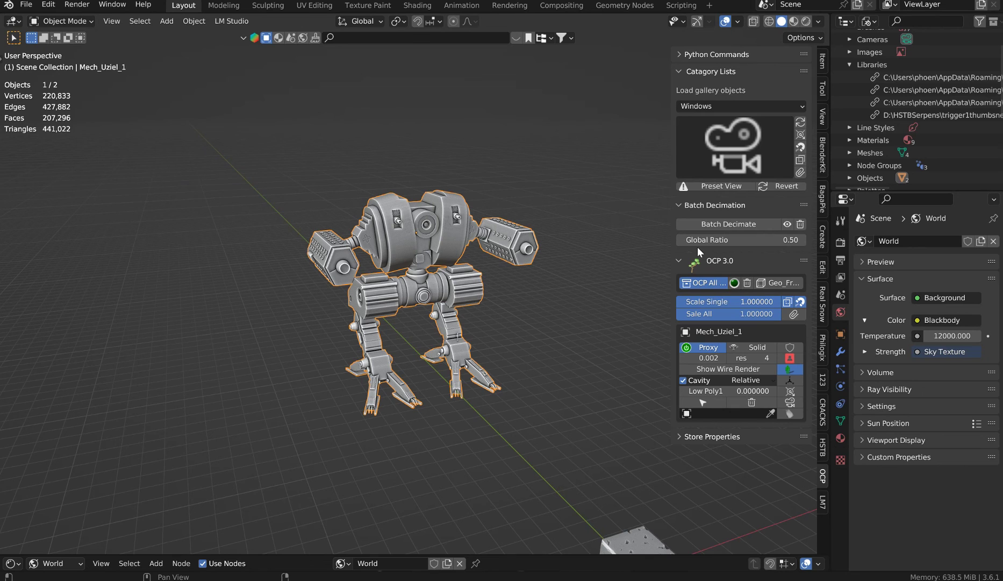
- Switch the mech to its OCP proxy, scale it to 0.29, and place three duplicates around it
click(735, 282)
drag(704, 301, 580, 280)
key(shift+d)
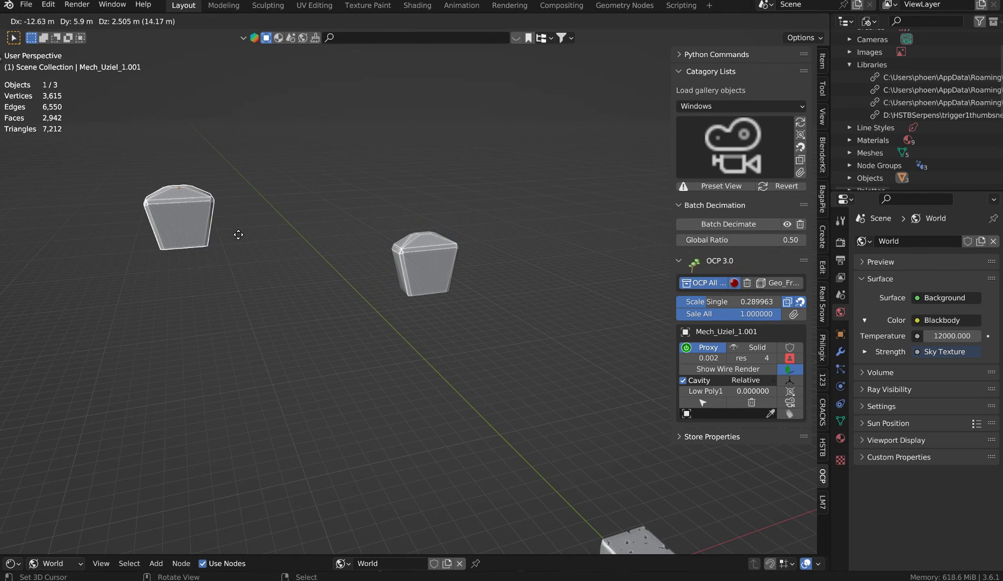
click(242, 244)
key(shift+d)
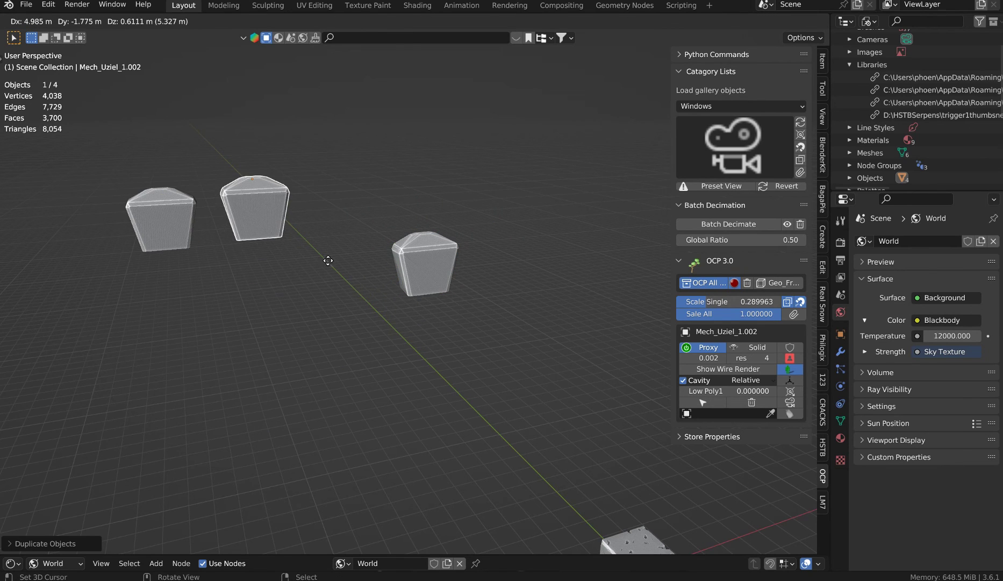
click(329, 341)
key(shift+d)
click(342, 164)
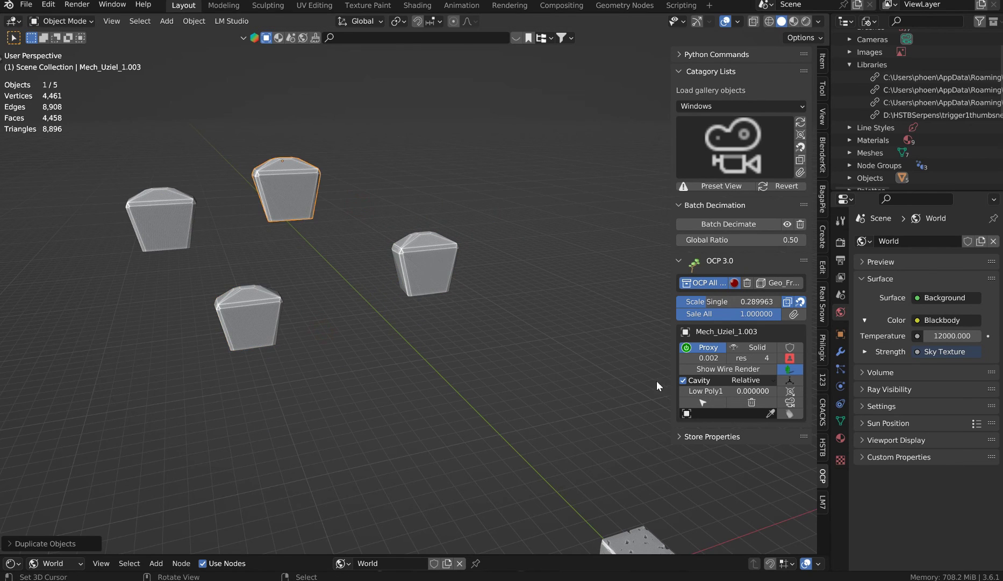
- Restore all four mechs to full detail, clear their proxy data, and deselect them
drag(743, 315, 691, 314)
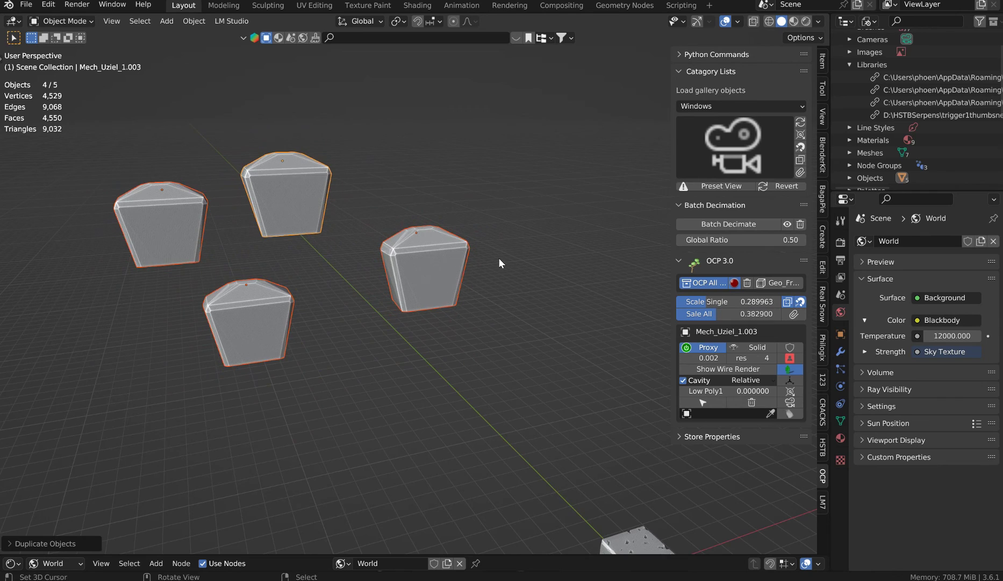
drag(498, 263, 583, 264)
key(ctrl+z)
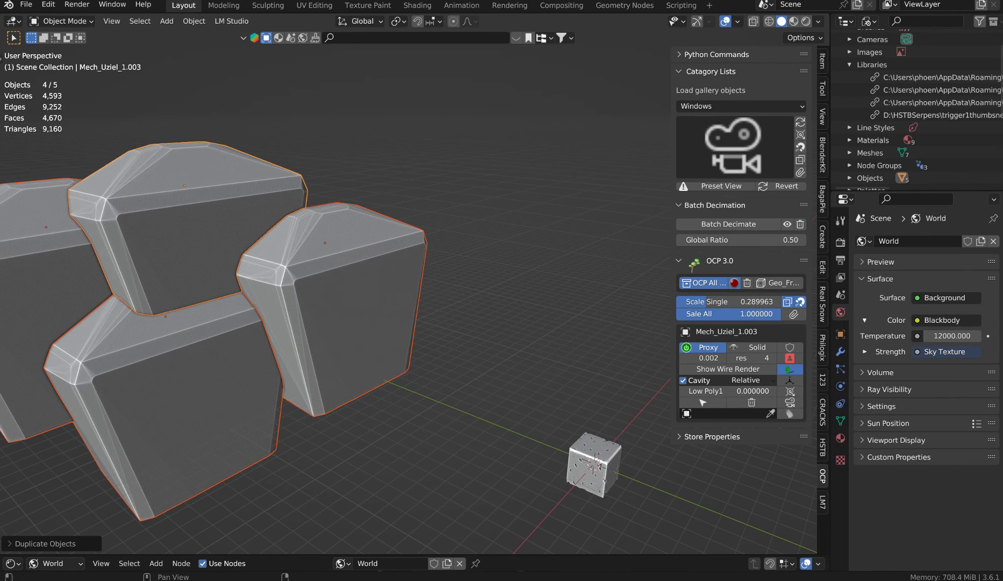
click(735, 283)
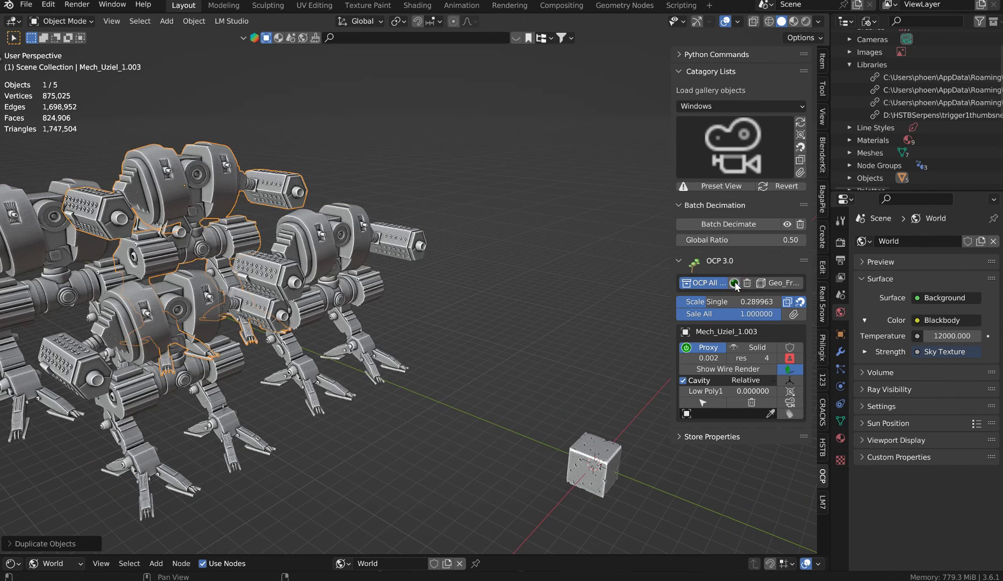
scroll(470, 286, down, 2)
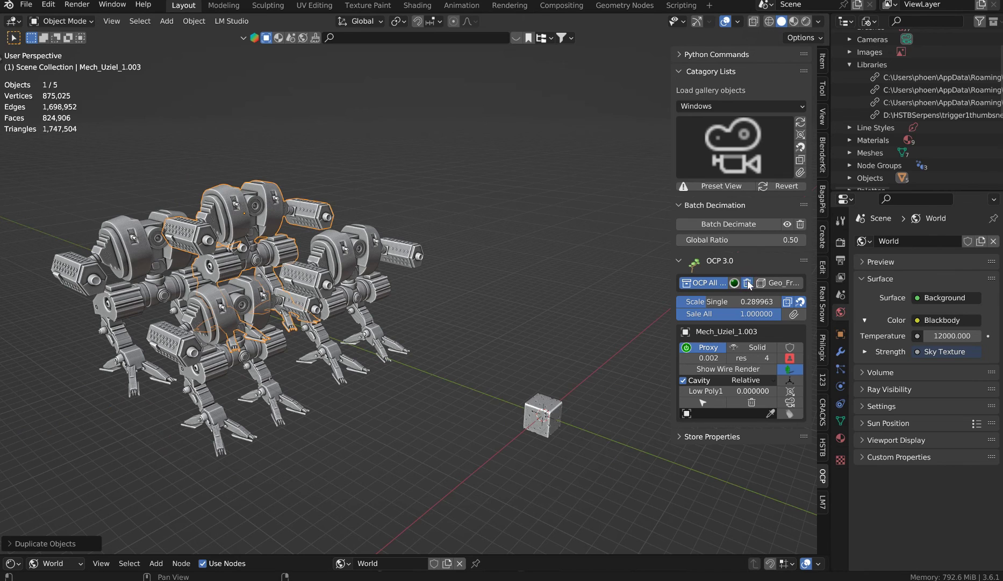
click(748, 283)
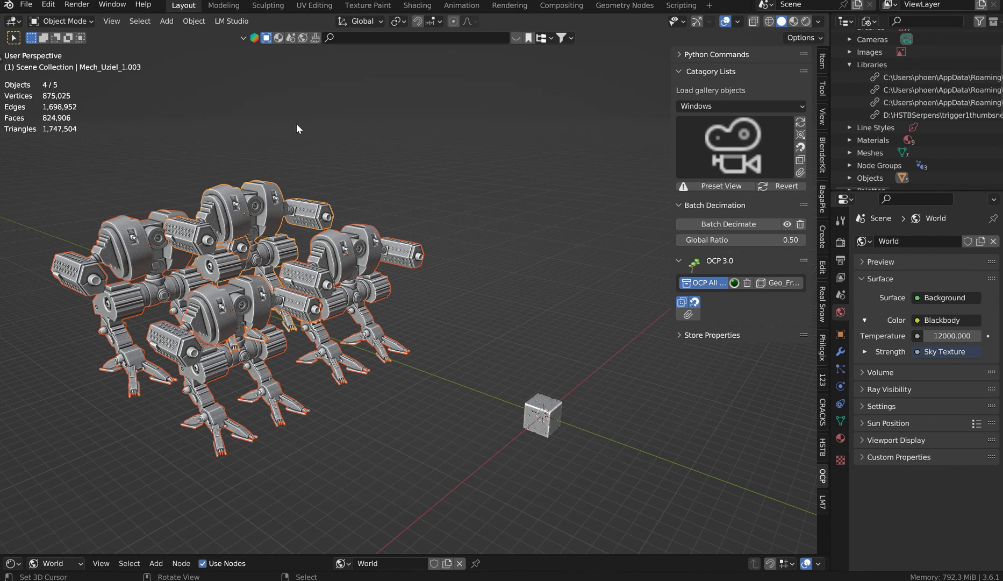
click(379, 209)
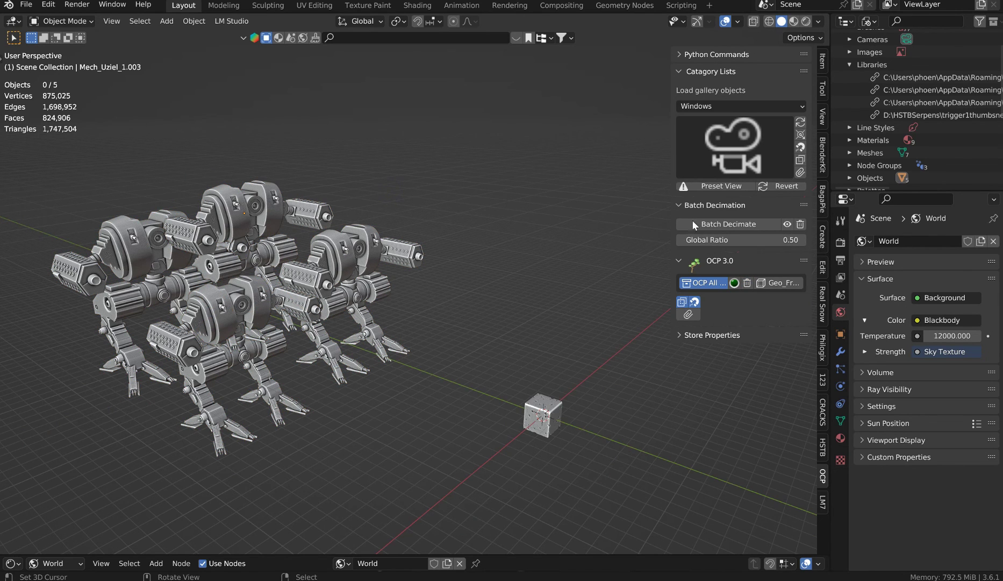